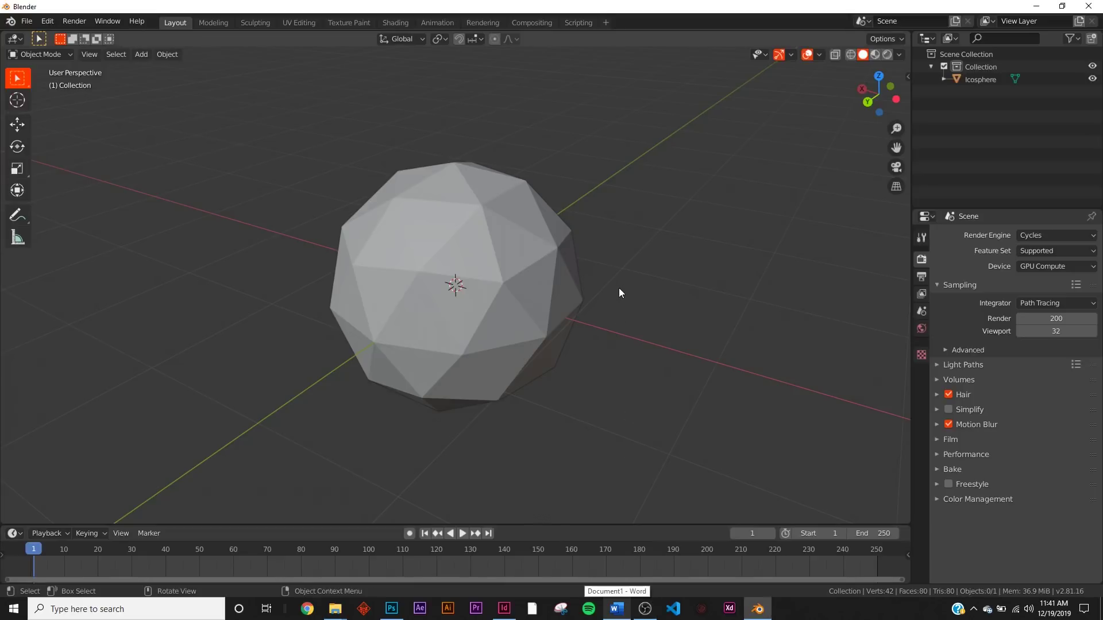
- Subdivide the icosphere's whole mesh with 10 cuts and a smoothness of 1
{"action": "key", "text": "shift+a"}
{"action": "left_click", "coordinate": [564, 207]}
{"action": "key", "text": "Tab"}
{"action": "right_click", "coordinate": [485, 232]}
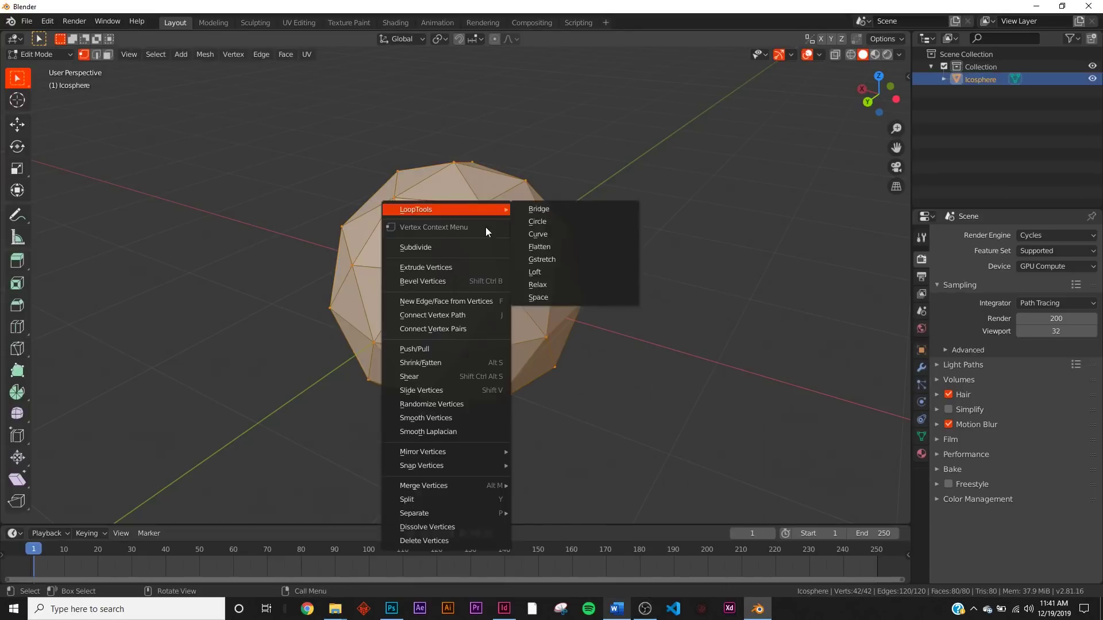
{"action": "left_click", "coordinate": [446, 250]}
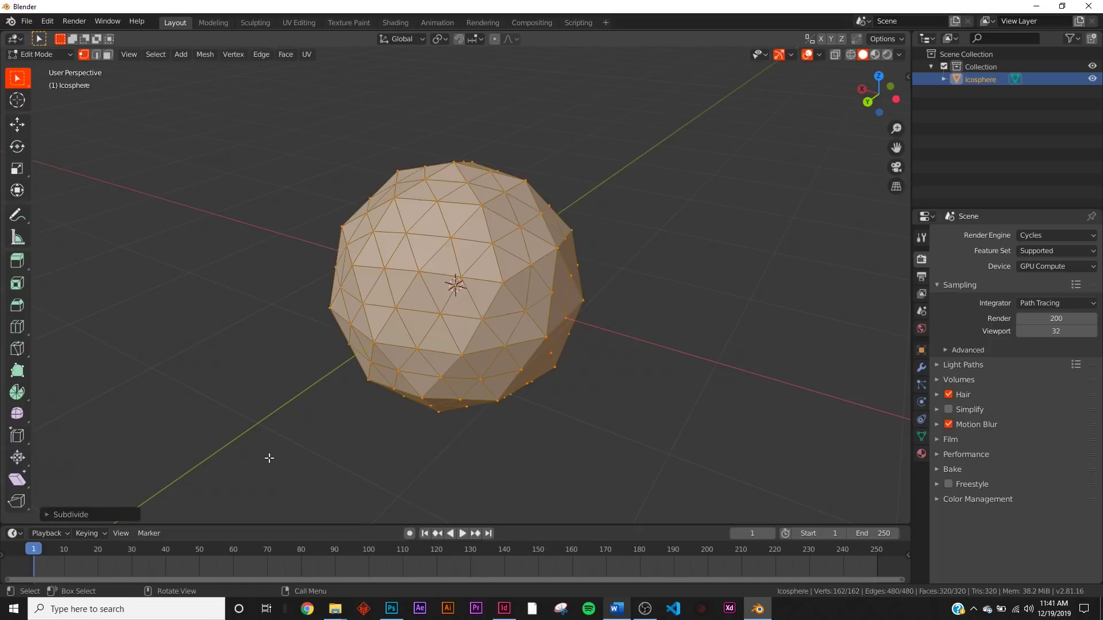
{"action": "left_click", "coordinate": [76, 516]}
{"action": "left_click_drag", "start_coordinate": [167, 428], "coordinate": [175, 426]}
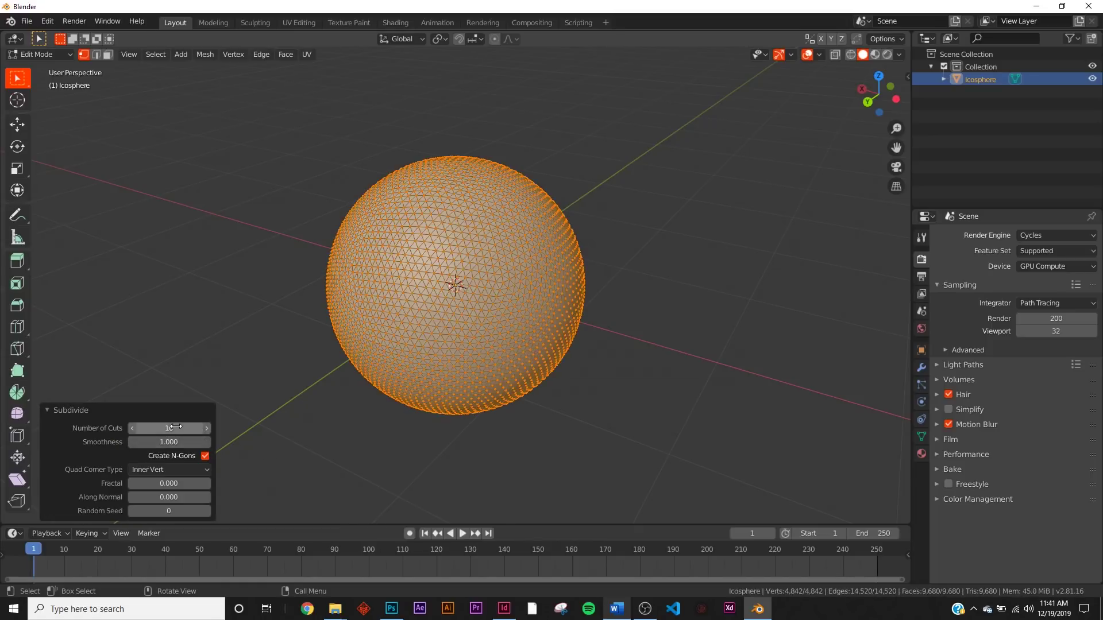
- Return to Object Mode and shade the sphere smooth
{"action": "key", "text": "Tab"}
{"action": "right_click", "coordinate": [703, 212]}
{"action": "left_click", "coordinate": [698, 216]}
{"action": "mouse_move", "coordinate": [534, 291]}
{"action": "middle_mouse_down"}
{"action": "mouse_move", "coordinate": [402, 211]}
{"action": "mouse_move", "coordinate": [551, 287]}
{"action": "middle_mouse_up"}
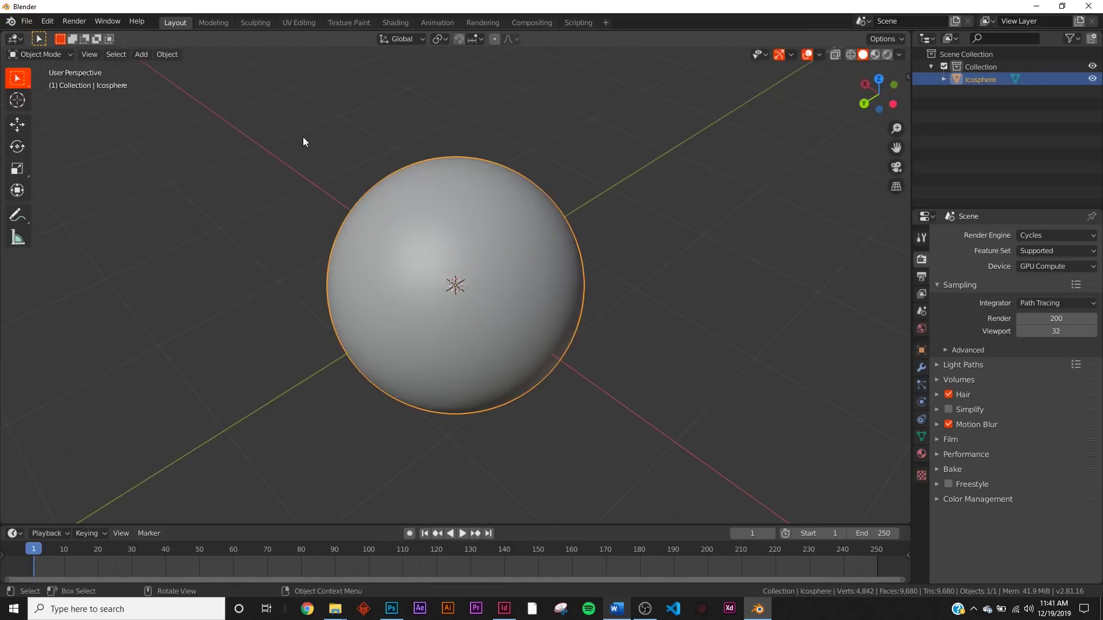
- In the Shading workspace, delete the ColorRamp and Bump nodes feeding the sphere material's Principled BSDF
{"action": "left_click", "coordinate": [395, 21]}
{"action": "mouse_move", "coordinate": [664, 323]}
{"action": "middle_mouse_down"}
{"action": "mouse_move", "coordinate": [708, 301]}
{"action": "mouse_move", "coordinate": [683, 302]}
{"action": "middle_mouse_up"}
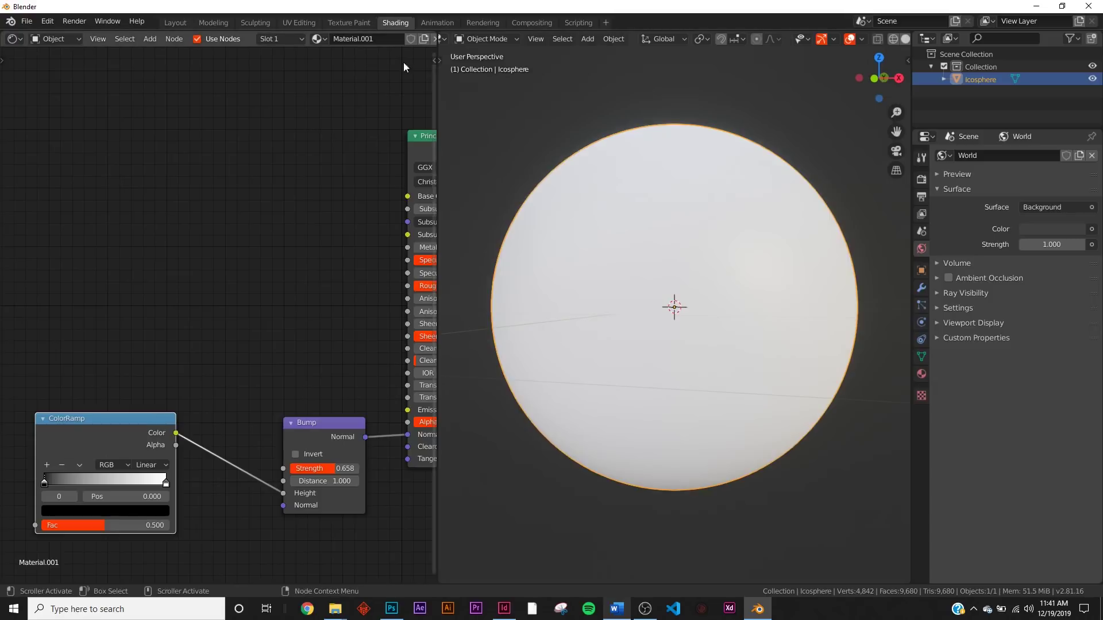
{"action": "scroll", "coordinate": [418, 36], "scroll_direction": "down", "scroll_amount": 3}
{"action": "scroll", "coordinate": [197, 290], "scroll_direction": "down", "scroll_amount": 3}
{"action": "left_click_drag", "start_coordinate": [128, 308], "coordinate": [297, 500]}
{"action": "key", "text": "x"}
- Set the Principled BSDF's Metallic value to 1
{"action": "scroll", "coordinate": [336, 392], "scroll_direction": "up", "scroll_amount": 4}
{"action": "middle_click_drag", "start_coordinate": [297, 315], "coordinate": [186, 320]}
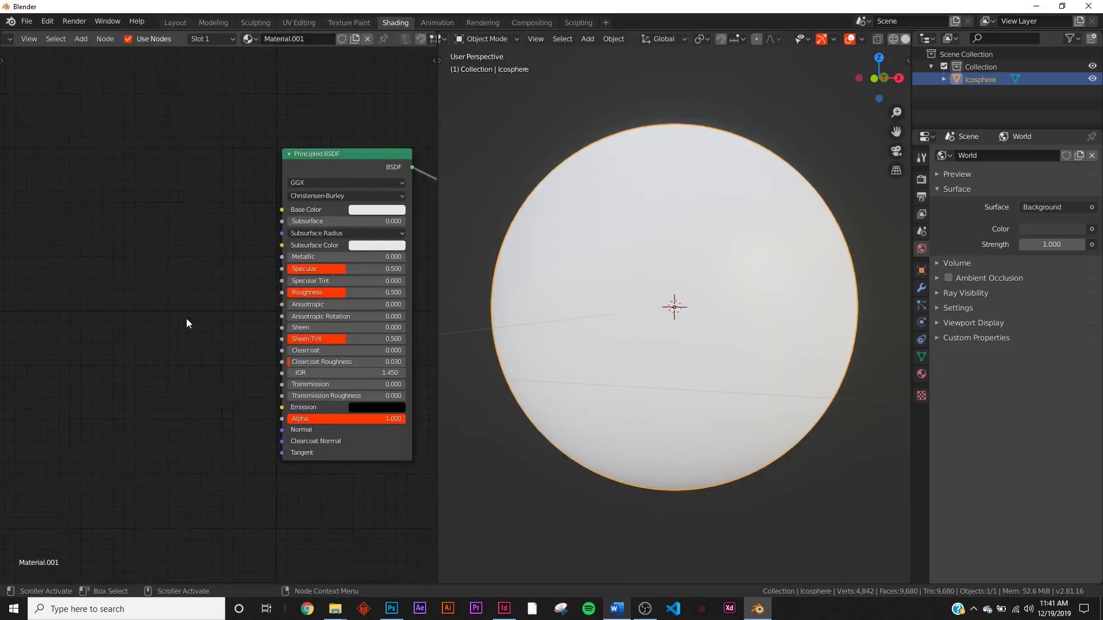
{"action": "scroll", "coordinate": [186, 318], "scroll_direction": "up", "scroll_amount": 1}
{"action": "middle_click_drag", "start_coordinate": [298, 246], "coordinate": [254, 249]}
{"action": "left_click_drag", "start_coordinate": [284, 256], "coordinate": [377, 256]}
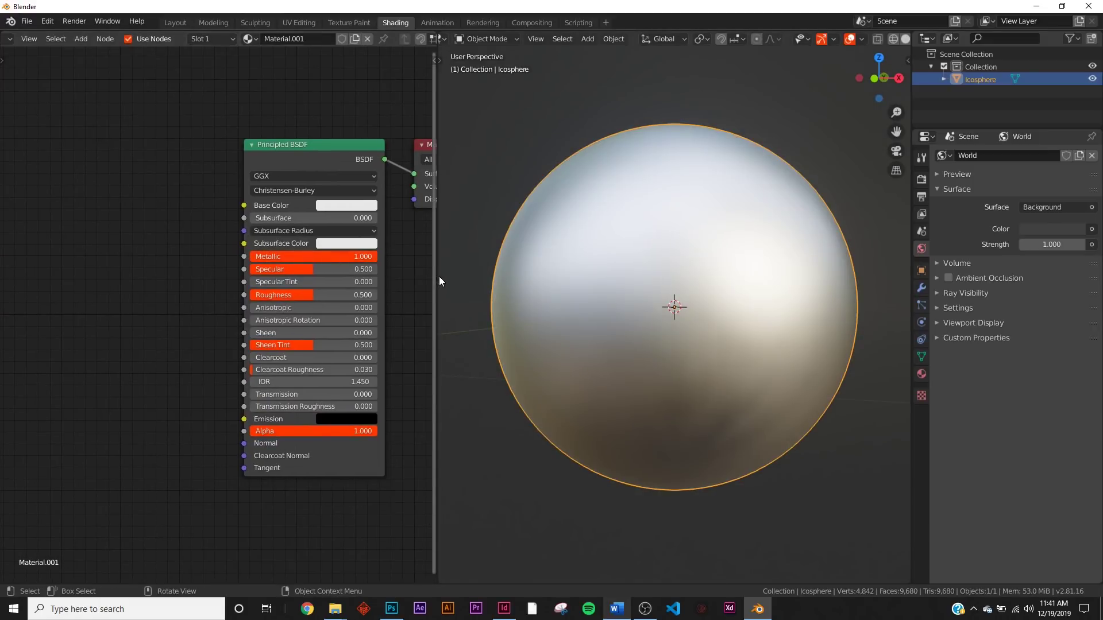
- Widen the node editor, then add a ColorRamp node and connect its Color output to the Principled BSDF's Base Color
{"action": "left_click_drag", "start_coordinate": [436, 278], "coordinate": [576, 290]}
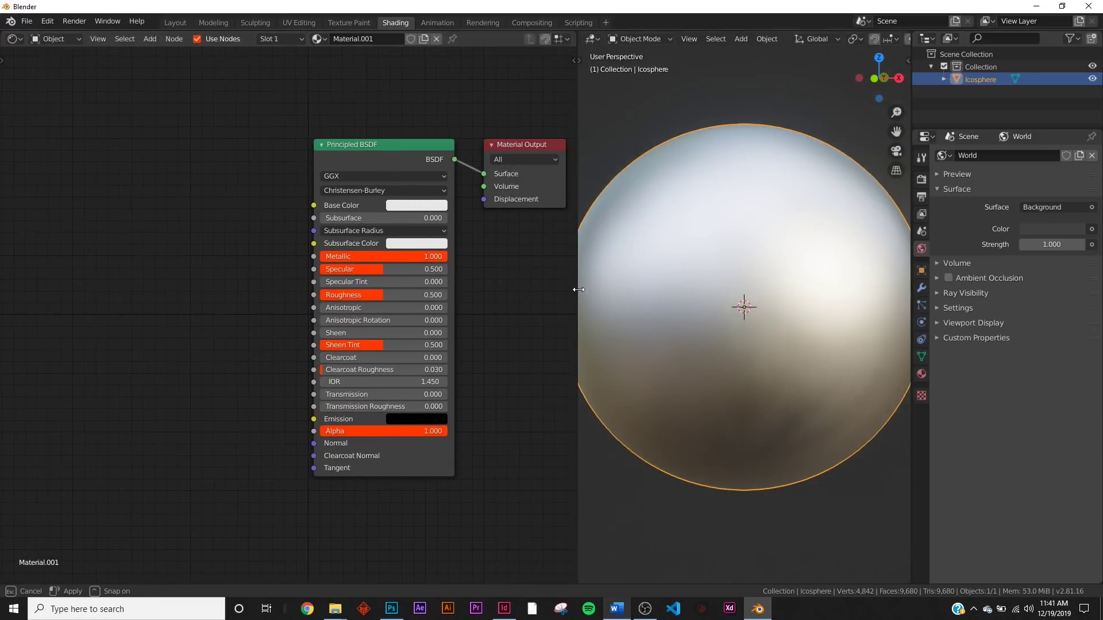
{"action": "key", "text": "shift+a"}
{"action": "left_click", "coordinate": [232, 226]}
{"action": "type", "text": "col"}
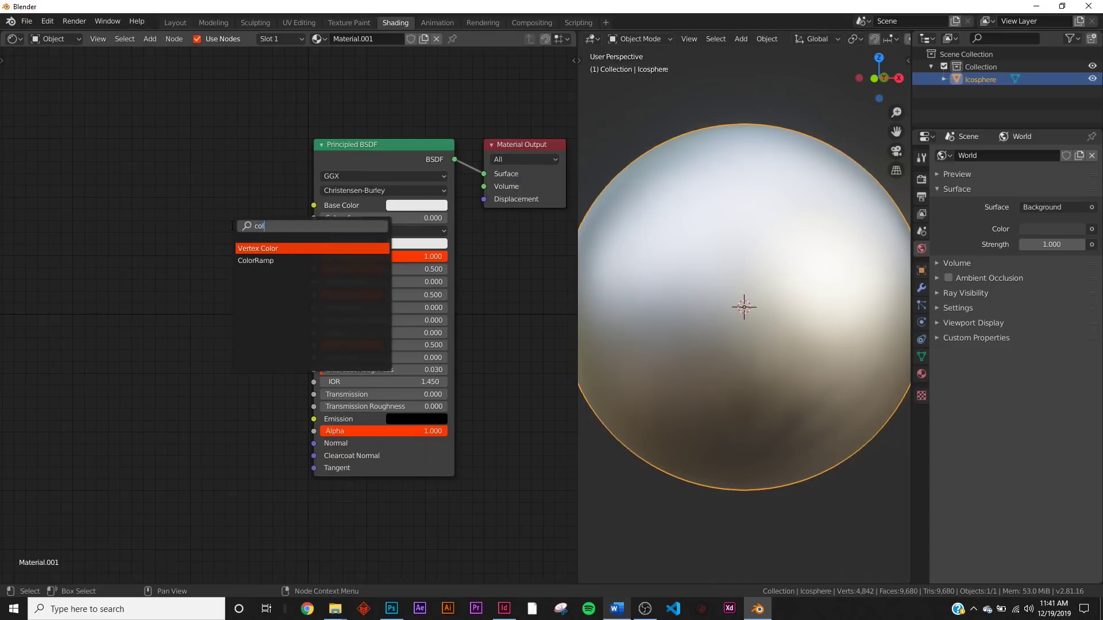
{"action": "left_click", "coordinate": [263, 260]}
{"action": "left_click", "coordinate": [107, 166]}
{"action": "scroll", "coordinate": [200, 191], "scroll_direction": "up", "scroll_amount": 5}
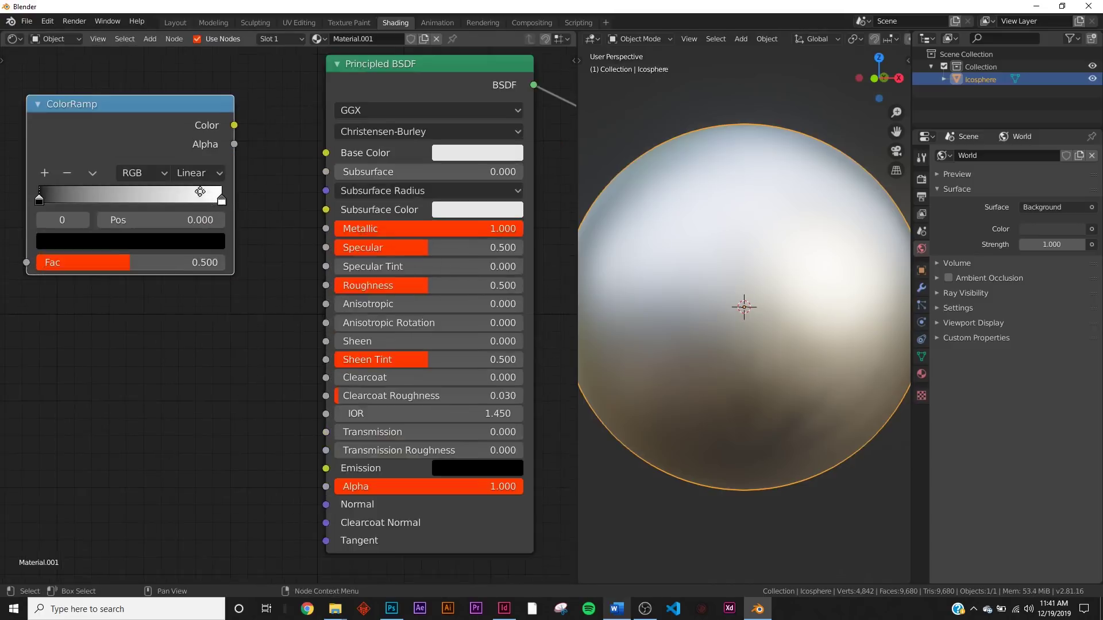
{"action": "middle_click_drag", "start_coordinate": [199, 191], "coordinate": [267, 242]}
{"action": "left_click_drag", "start_coordinate": [300, 175], "coordinate": [391, 203]}
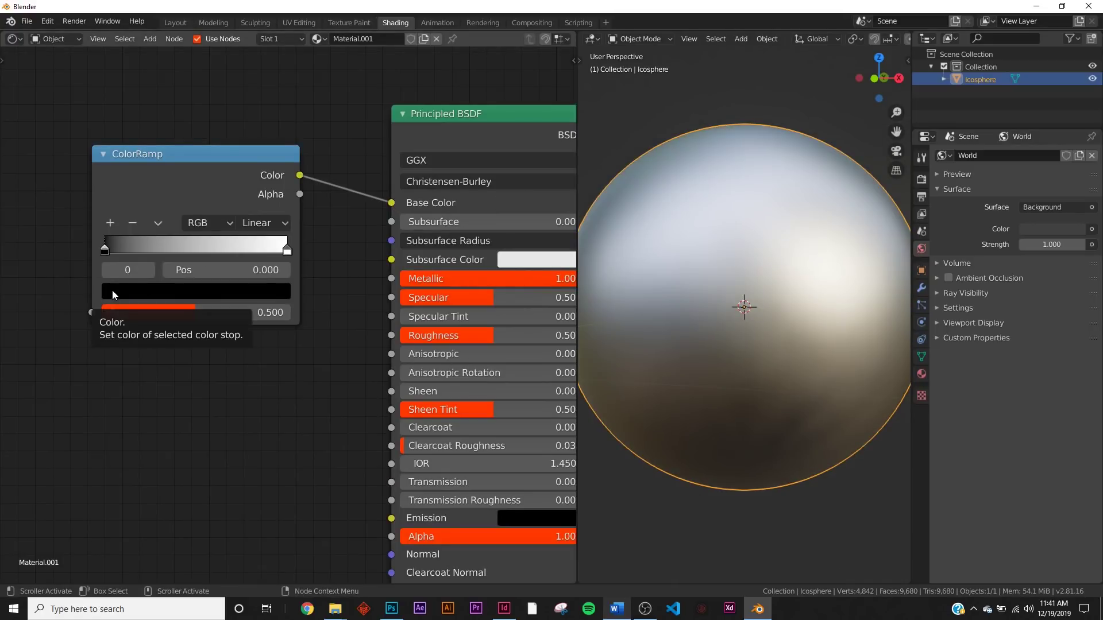
- Color the ramp's first stop bright orange and its last stop pure red
{"action": "left_click", "coordinate": [112, 290]}
{"action": "left_click_drag", "start_coordinate": [251, 89], "coordinate": [251, 41]}
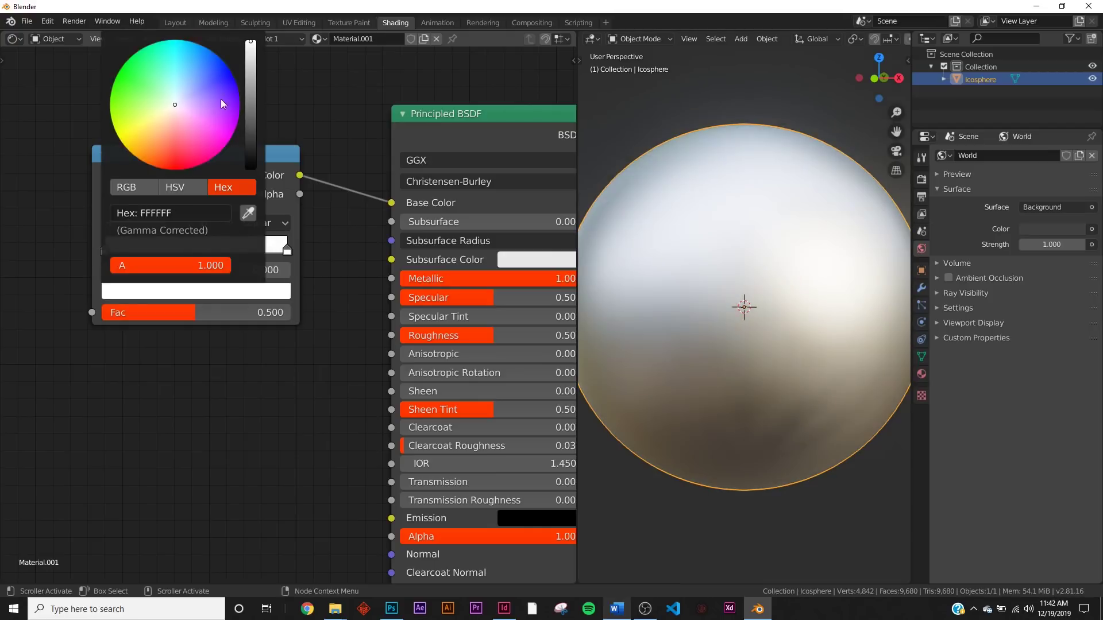
{"action": "mouse_move", "coordinate": [151, 150]}
{"action": "left_mouse_down"}
{"action": "mouse_move", "coordinate": [142, 161]}
{"action": "mouse_move", "coordinate": [131, 153]}
{"action": "left_mouse_up"}
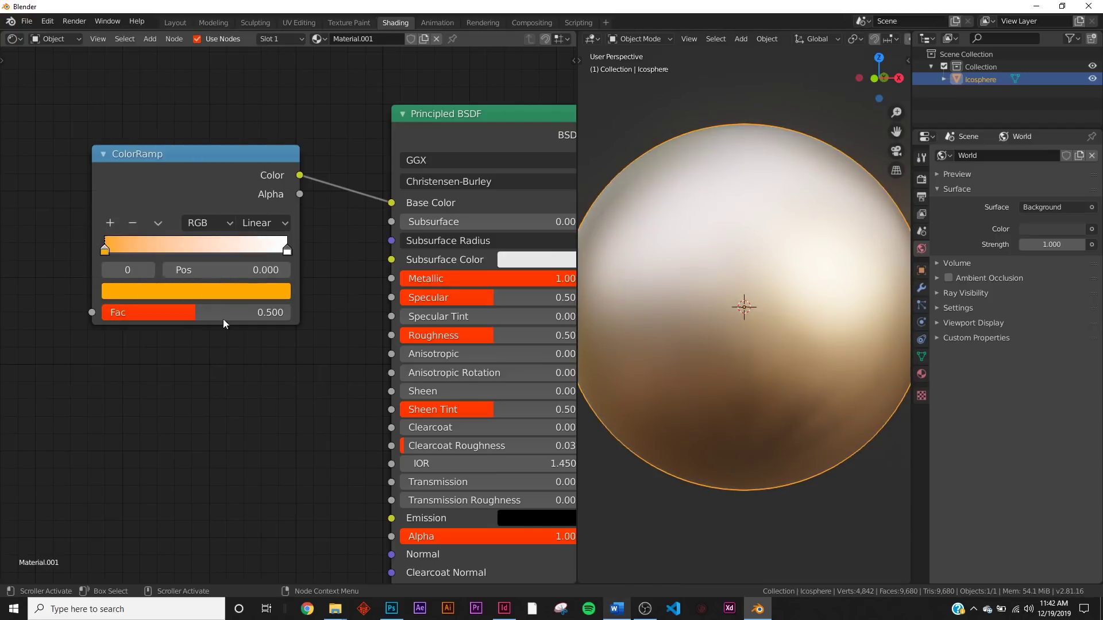
{"action": "left_click", "coordinate": [285, 253]}
{"action": "left_click", "coordinate": [224, 294]}
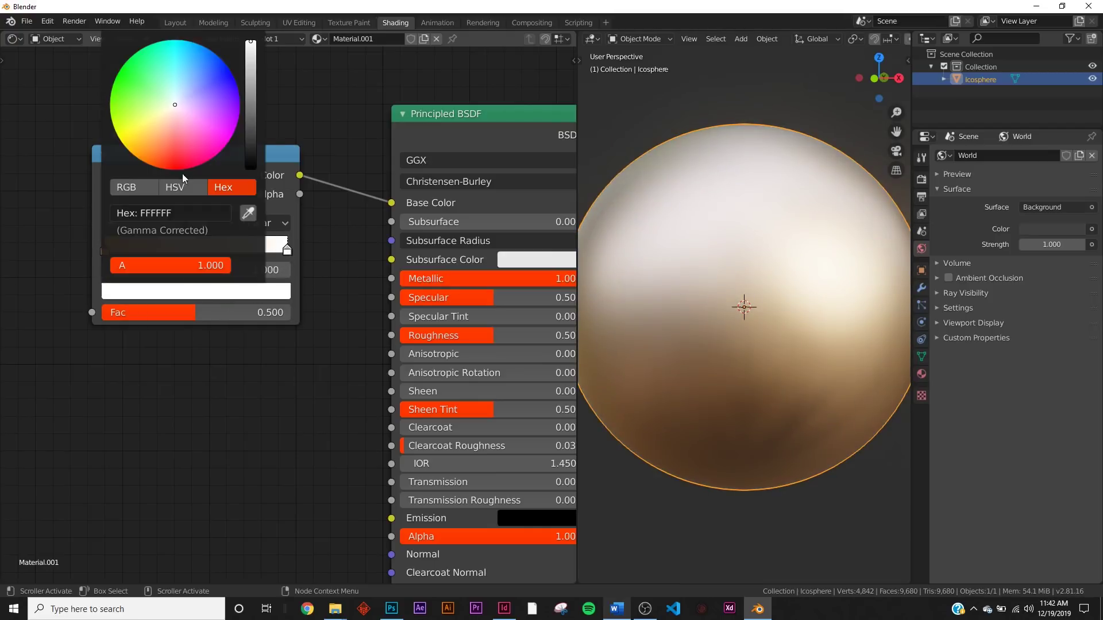
{"action": "left_click_drag", "start_coordinate": [182, 174], "coordinate": [170, 170]}
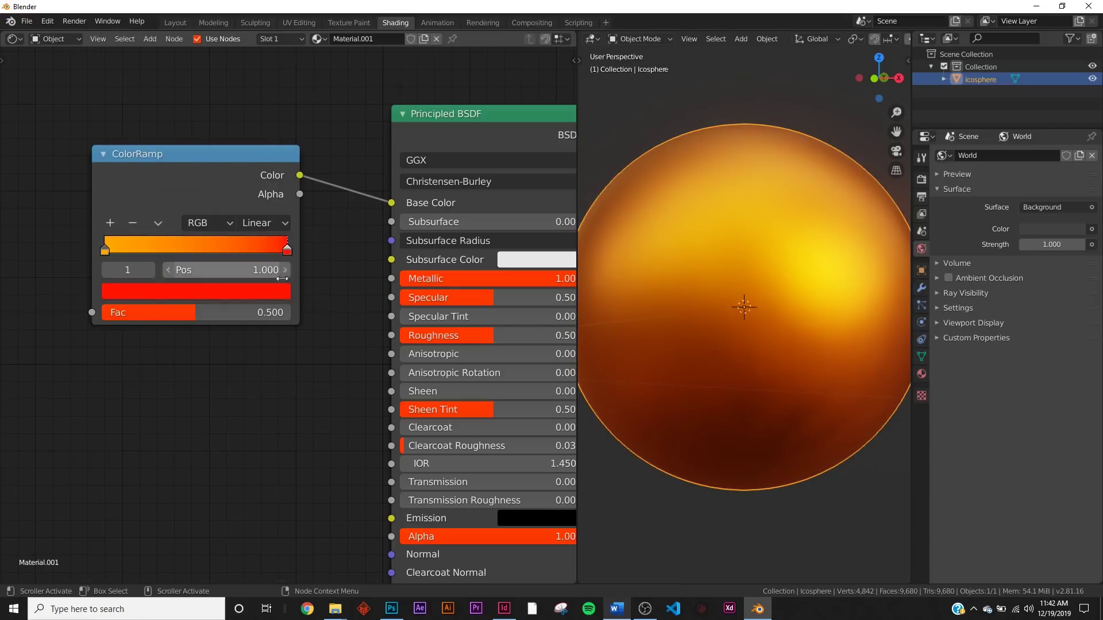
- Add a Layer Weight node and connect its Facing output to the ColorRamp's Fac input
{"action": "middle_click_drag", "start_coordinate": [167, 225], "coordinate": [251, 283]}
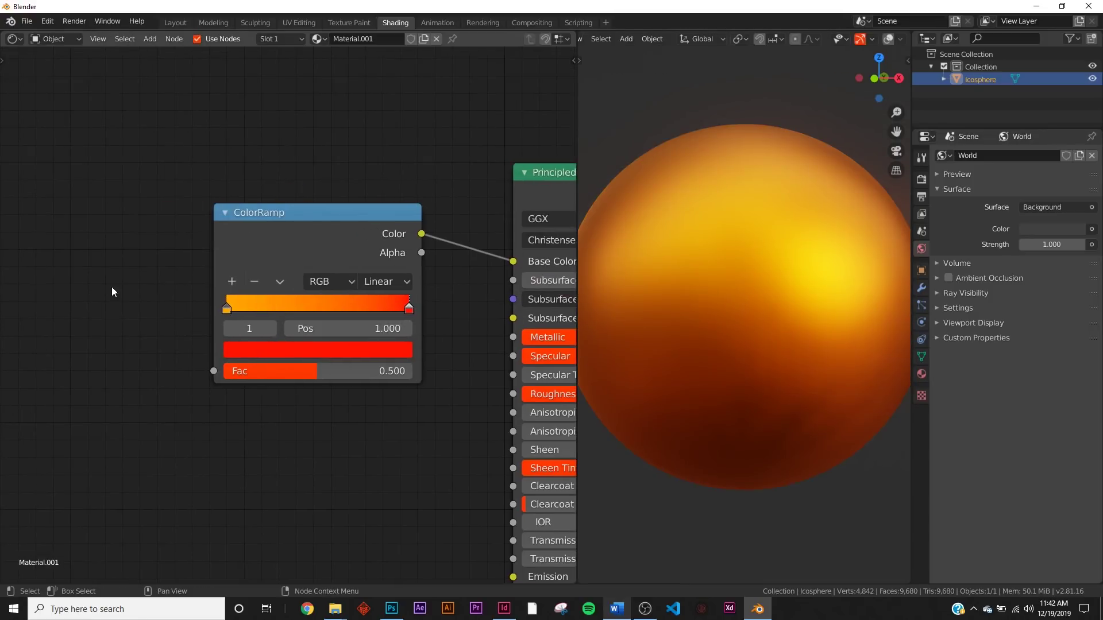
{"action": "key", "text": "shift+a"}
{"action": "type", "text": "slay"}
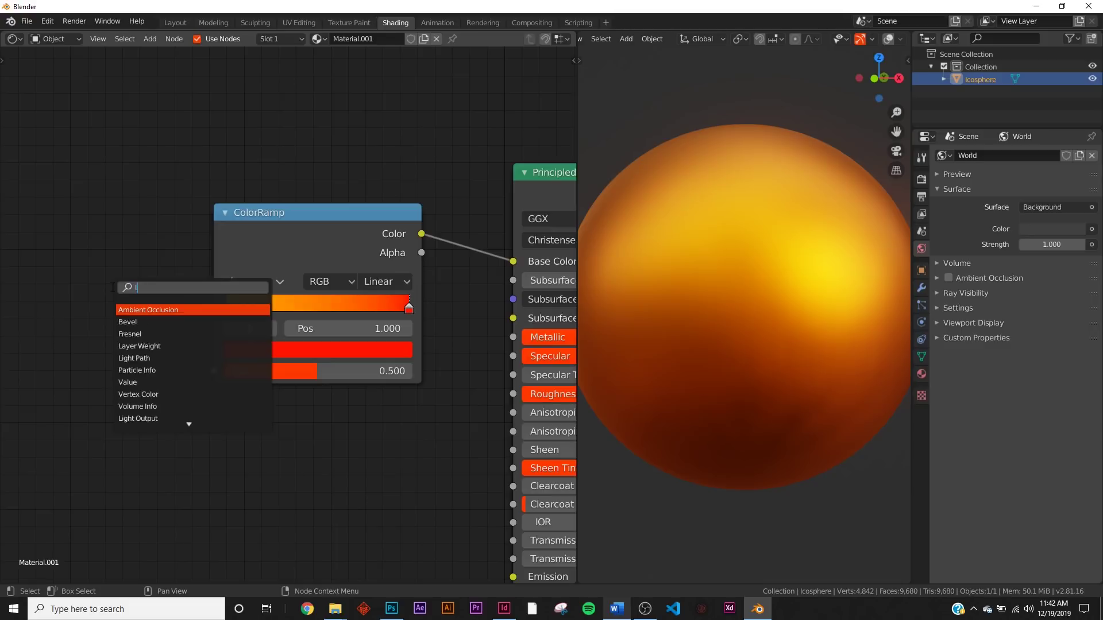
{"action": "key", "text": "Return"}
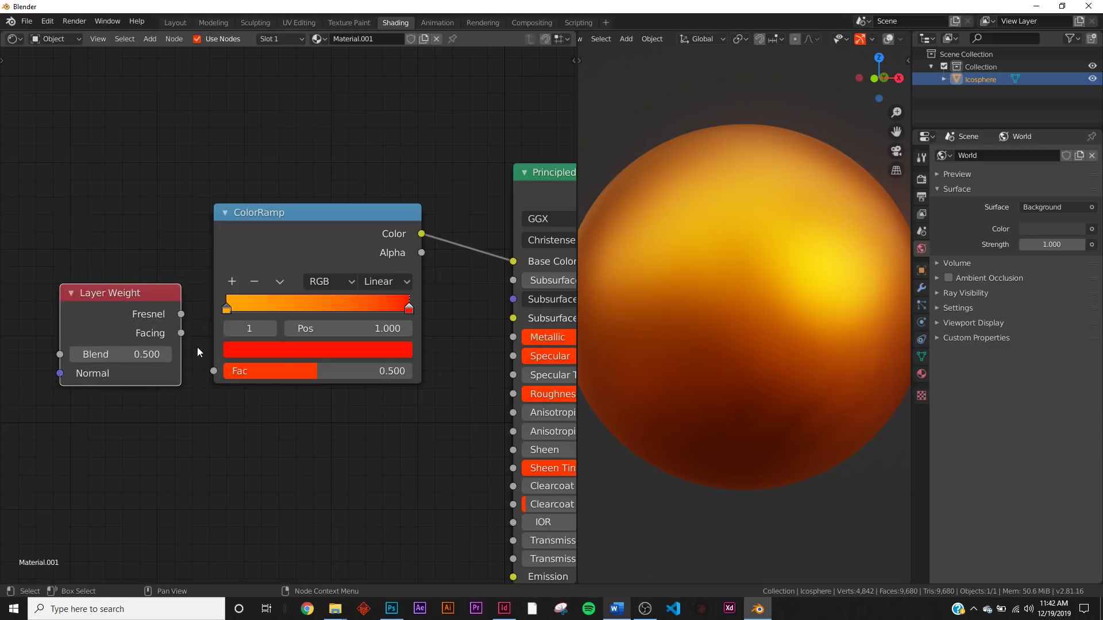
{"action": "left_click_drag", "start_coordinate": [182, 334], "coordinate": [218, 198]}
{"action": "left_click_drag", "start_coordinate": [206, 371], "coordinate": [211, 371]}
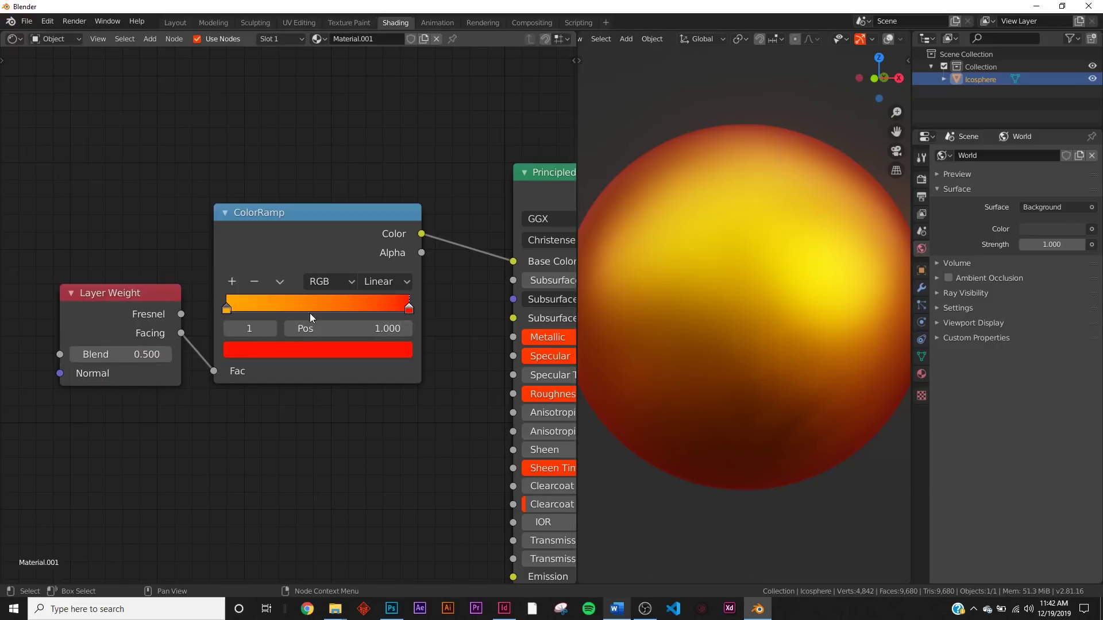
- Try magenta as the color of the ramp's last stop, then undo it
{"action": "scroll", "coordinate": [770, 322], "scroll_direction": "down", "scroll_amount": 2}
{"action": "middle_click_drag", "start_coordinate": [771, 322], "coordinate": [747, 325]}
{"action": "scroll", "coordinate": [747, 325], "scroll_direction": "up", "scroll_amount": 2}
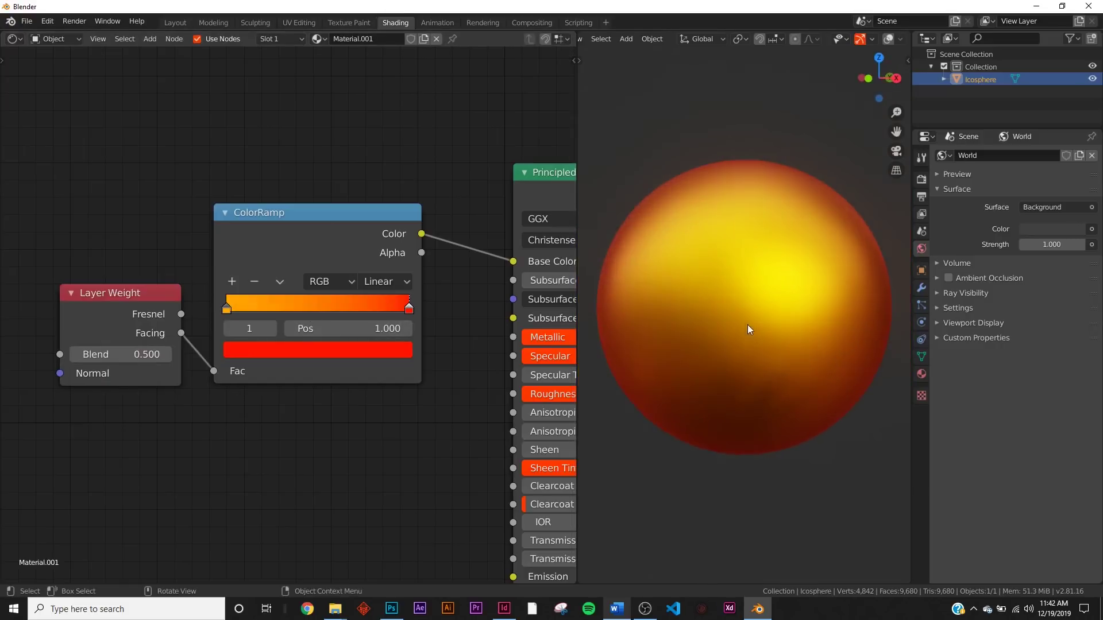
{"action": "left_click", "coordinate": [387, 356]}
{"action": "left_click_drag", "start_coordinate": [298, 174], "coordinate": [349, 203]}
{"action": "mouse_move", "coordinate": [767, 265]}
{"action": "middle_mouse_down"}
{"action": "mouse_move", "coordinate": [760, 283]}
{"action": "mouse_move", "coordinate": [692, 248]}
{"action": "mouse_move", "coordinate": [760, 251]}
{"action": "middle_mouse_up"}
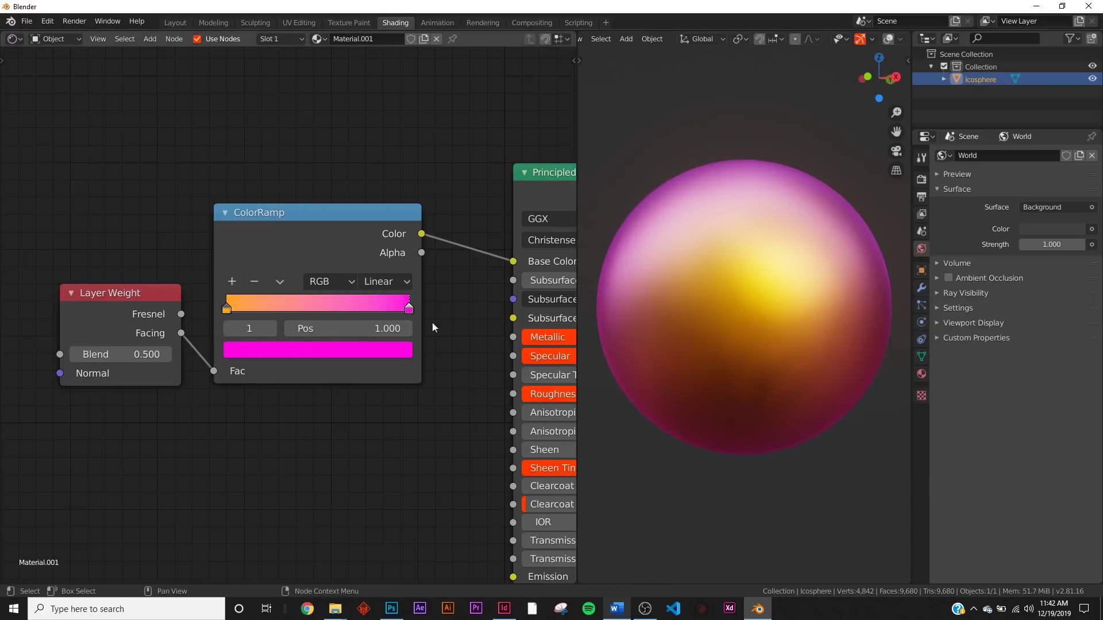
{"action": "key", "text": "ctrl+z"}
{"action": "mouse_move", "coordinate": [752, 306]}
{"action": "middle_mouse_down"}
{"action": "mouse_move", "coordinate": [759, 357]}
{"action": "mouse_move", "coordinate": [767, 295]}
{"action": "middle_mouse_up"}
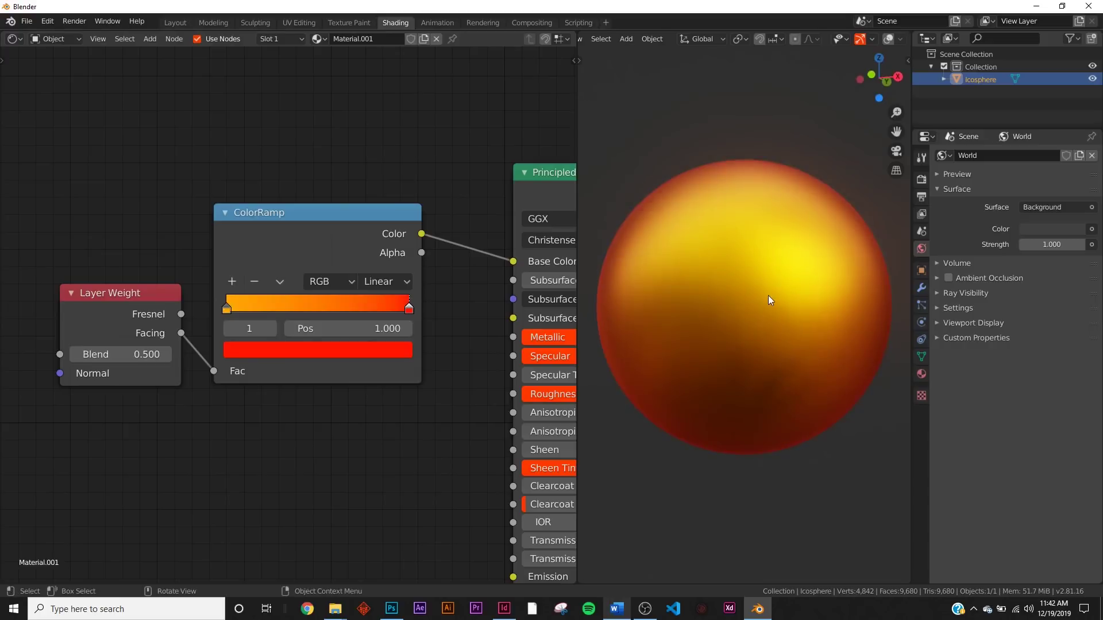
- Add a second ColorRamp below the first and connect its Color output to the Principled BSDF's Roughness
{"action": "scroll", "coordinate": [419, 307], "scroll_direction": "down", "scroll_amount": 2}
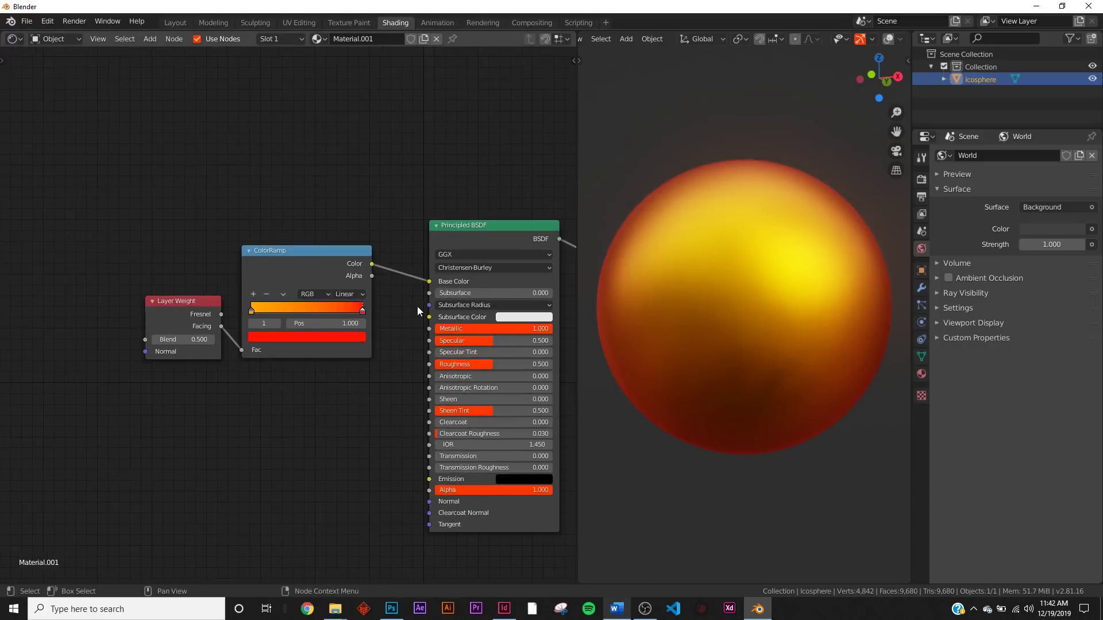
{"action": "middle_click_drag", "start_coordinate": [780, 332], "coordinate": [737, 353]}
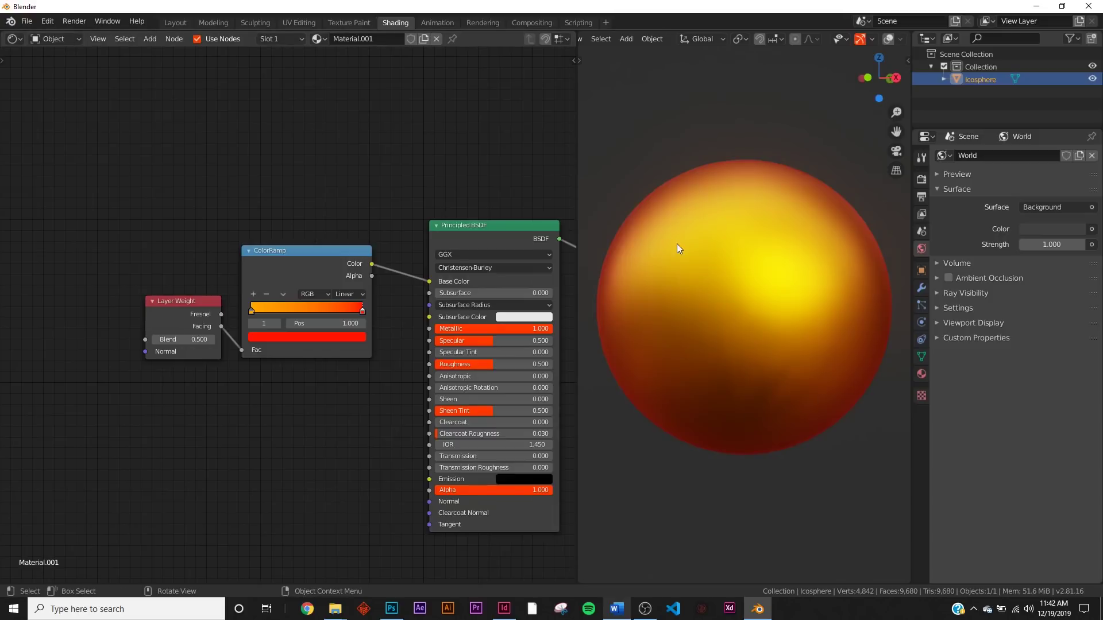
{"action": "scroll", "coordinate": [373, 339], "scroll_direction": "up", "scroll_amount": 4}
{"action": "middle_click_drag", "start_coordinate": [373, 353], "coordinate": [341, 237]}
{"action": "key", "text": "shift+a"}
{"action": "left_click", "coordinate": [326, 308]}
{"action": "type", "text": "col"}
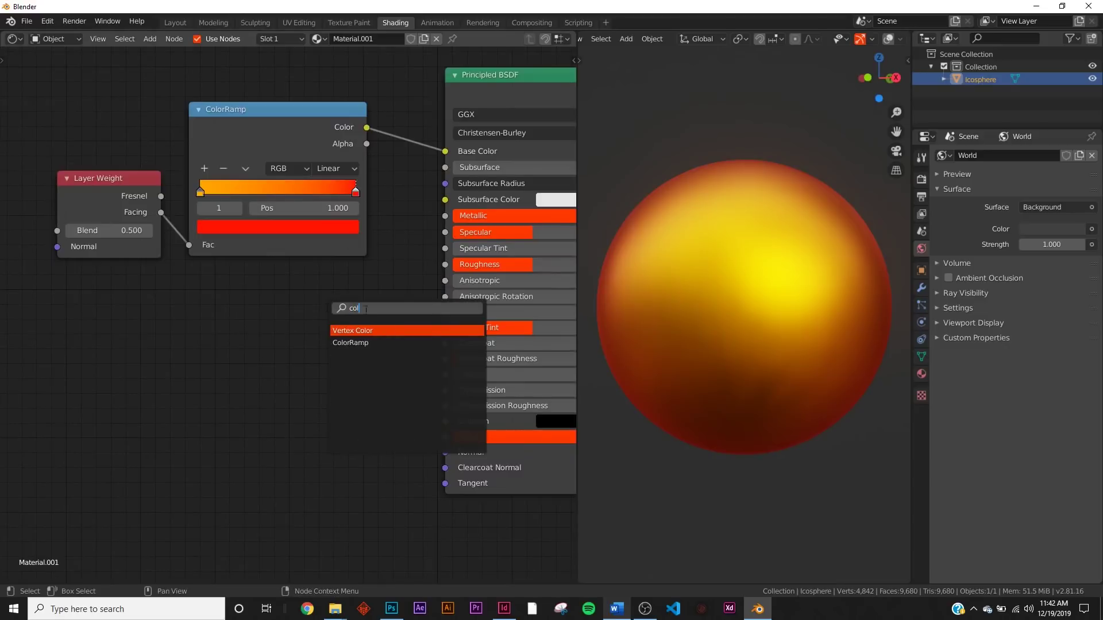
{"action": "left_click", "coordinate": [356, 343]}
{"action": "left_click", "coordinate": [195, 307]}
{"action": "left_click_drag", "start_coordinate": [348, 326], "coordinate": [445, 264]}
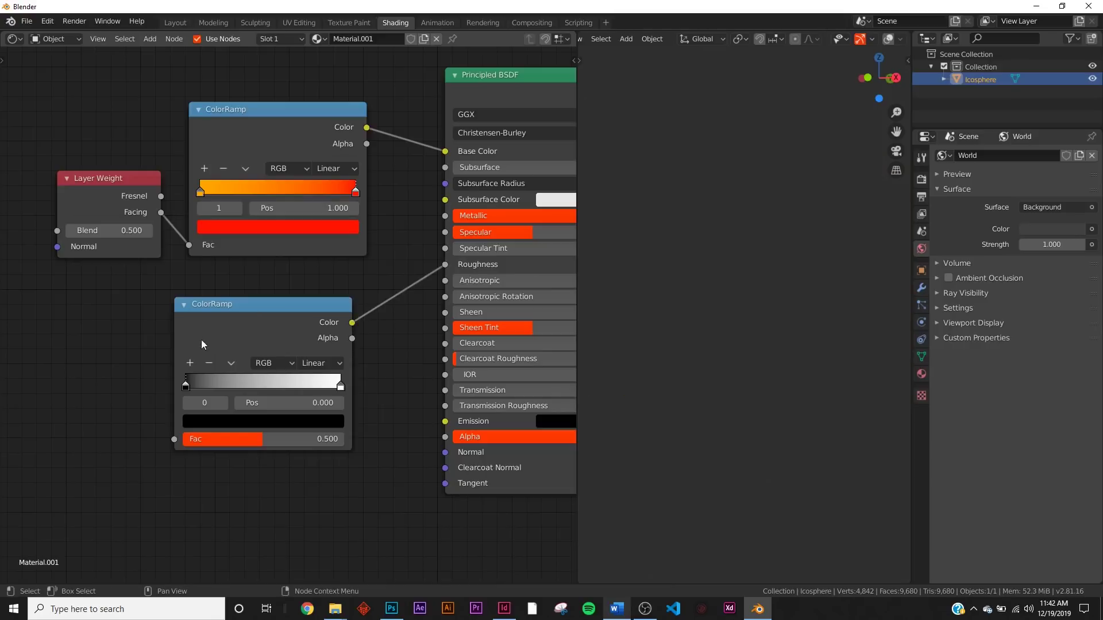
- Add a Voronoi Texture node and connect its Color output to the second ColorRamp's Fac input
{"action": "middle_click_drag", "start_coordinate": [182, 375], "coordinate": [359, 337]}
{"action": "key", "text": "shift+a"}
{"action": "left_click", "coordinate": [297, 326]}
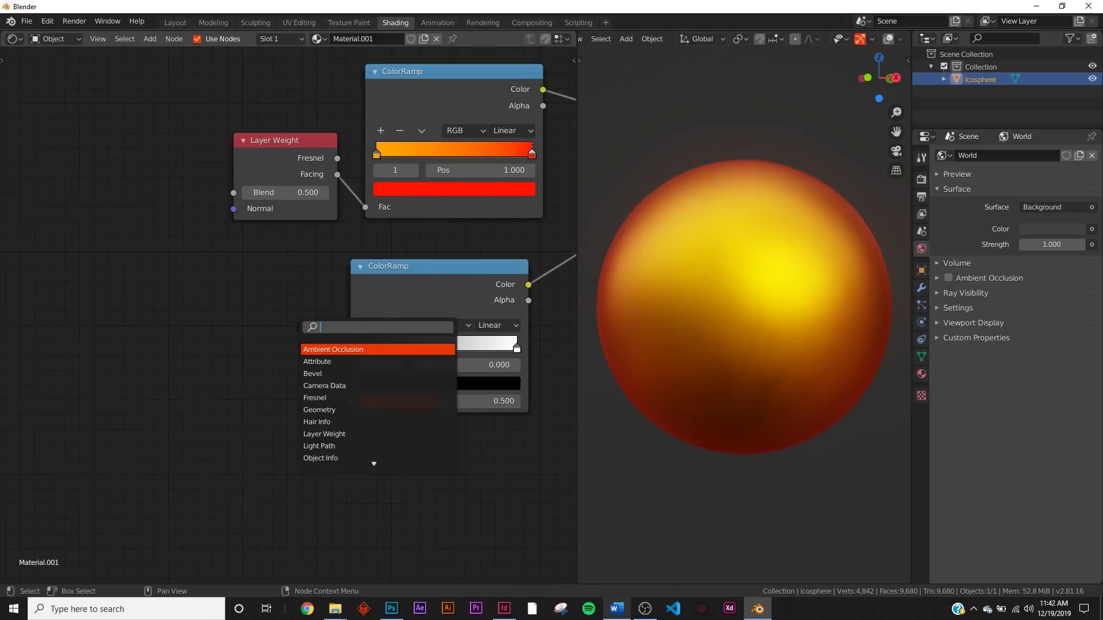
{"action": "type", "text": "vor"}
{"action": "left_click", "coordinate": [333, 348]}
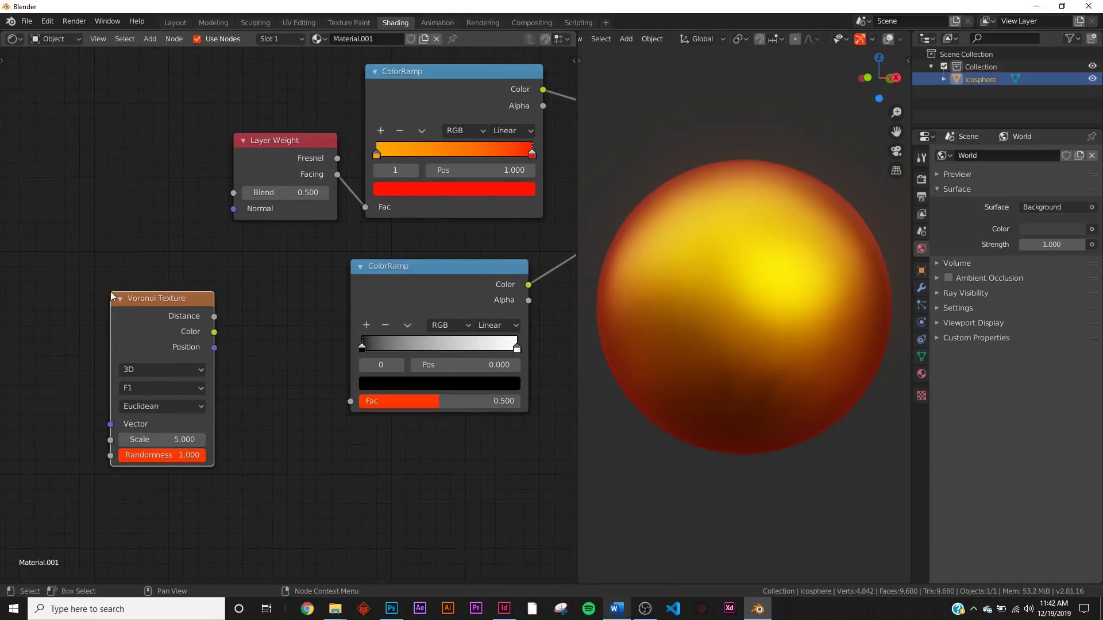
{"action": "left_click_drag", "start_coordinate": [213, 332], "coordinate": [351, 401]}
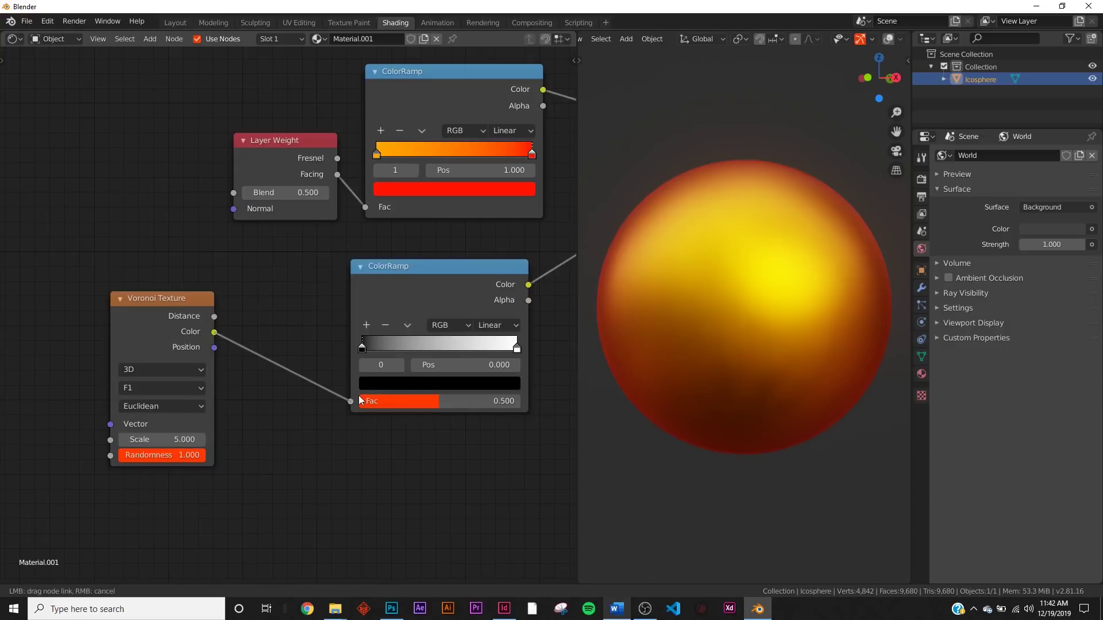
- Set the Voronoi texture's Scale to 1000 and inspect the fine flakes on the sphere up close
{"action": "middle_click_drag", "start_coordinate": [740, 327], "coordinate": [839, 396]}
{"action": "left_click", "coordinate": [162, 439]}
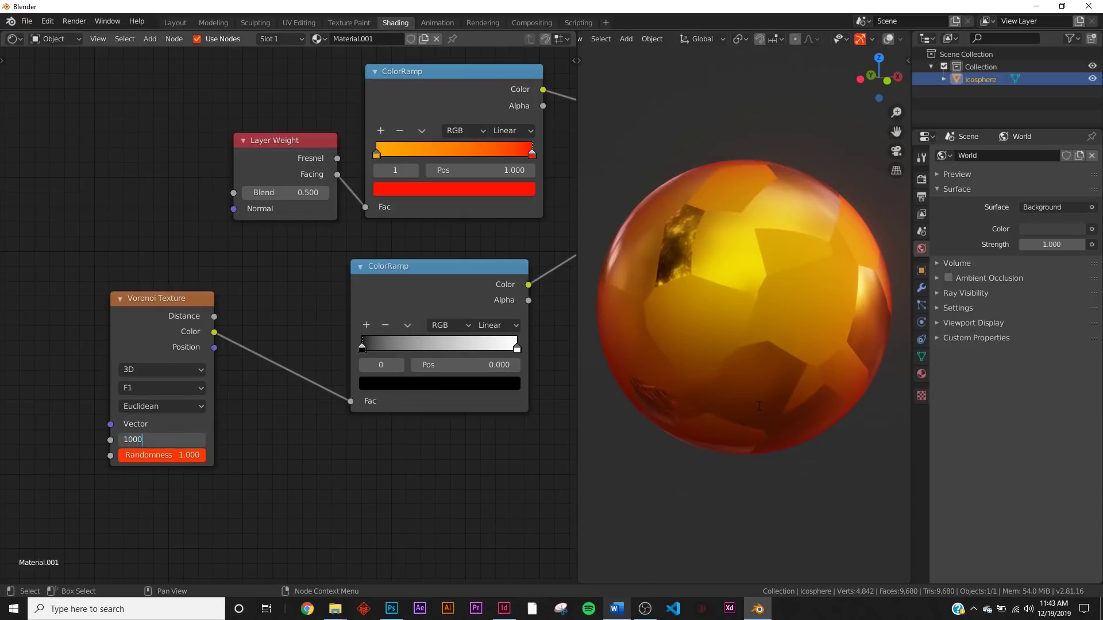
{"action": "type", "text": "1000"}
{"action": "key", "text": "Return"}
{"action": "scroll", "coordinate": [815, 340], "scroll_direction": "up", "scroll_amount": 8}
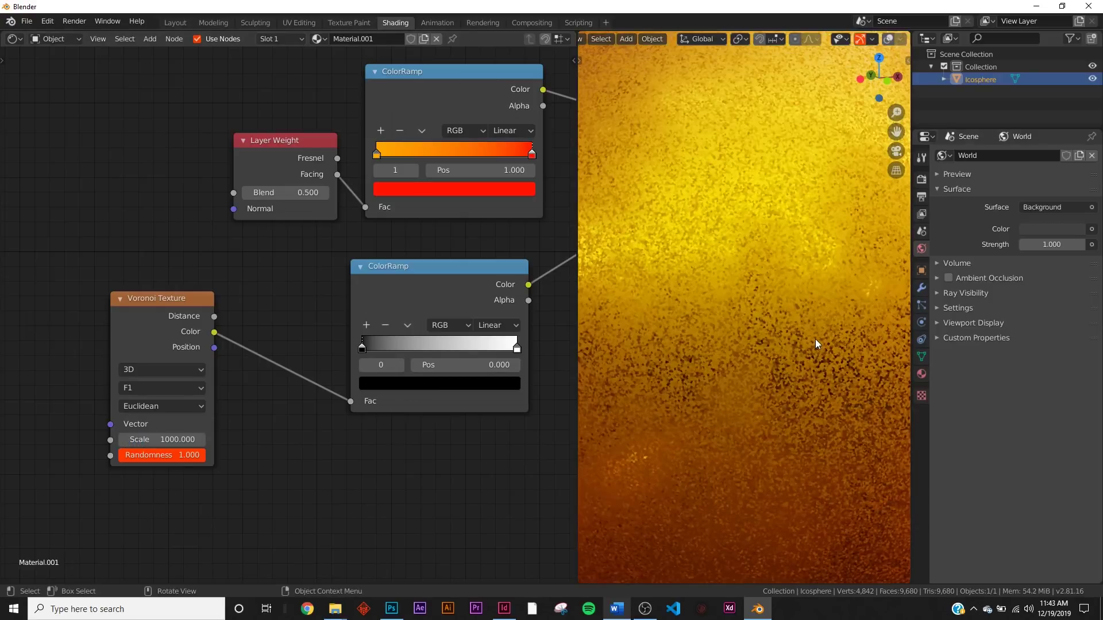
{"action": "scroll", "coordinate": [815, 339], "scroll_direction": "down", "scroll_amount": 8}
{"action": "middle_click_drag", "start_coordinate": [789, 372], "coordinate": [850, 305]}
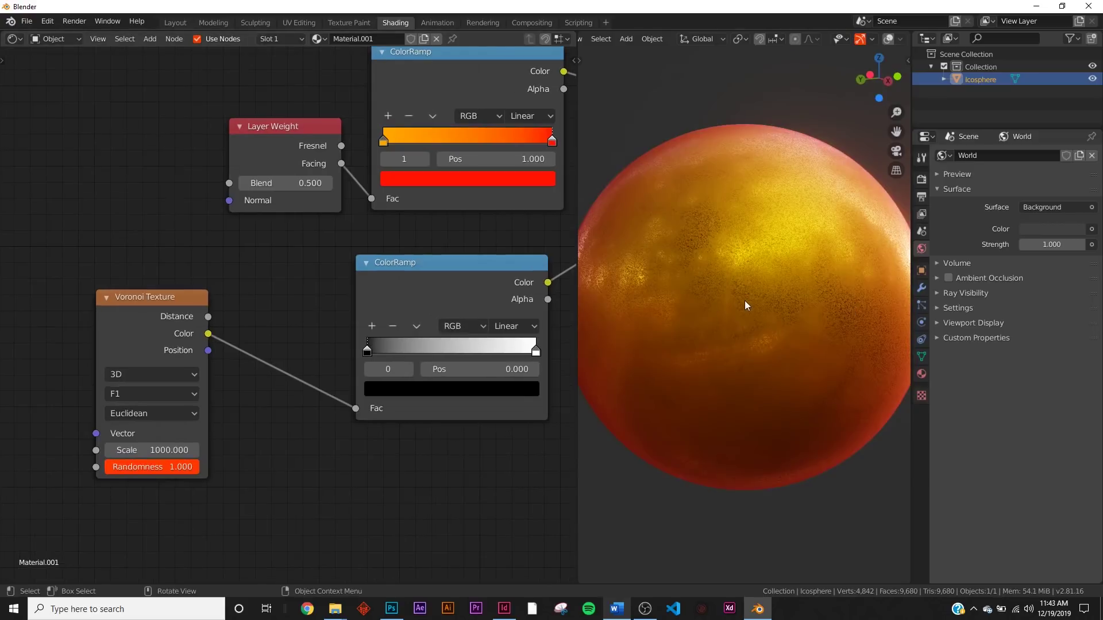
{"action": "scroll", "coordinate": [745, 301], "scroll_direction": "up", "scroll_amount": 8}
{"action": "scroll", "coordinate": [747, 308], "scroll_direction": "down", "scroll_amount": 8}
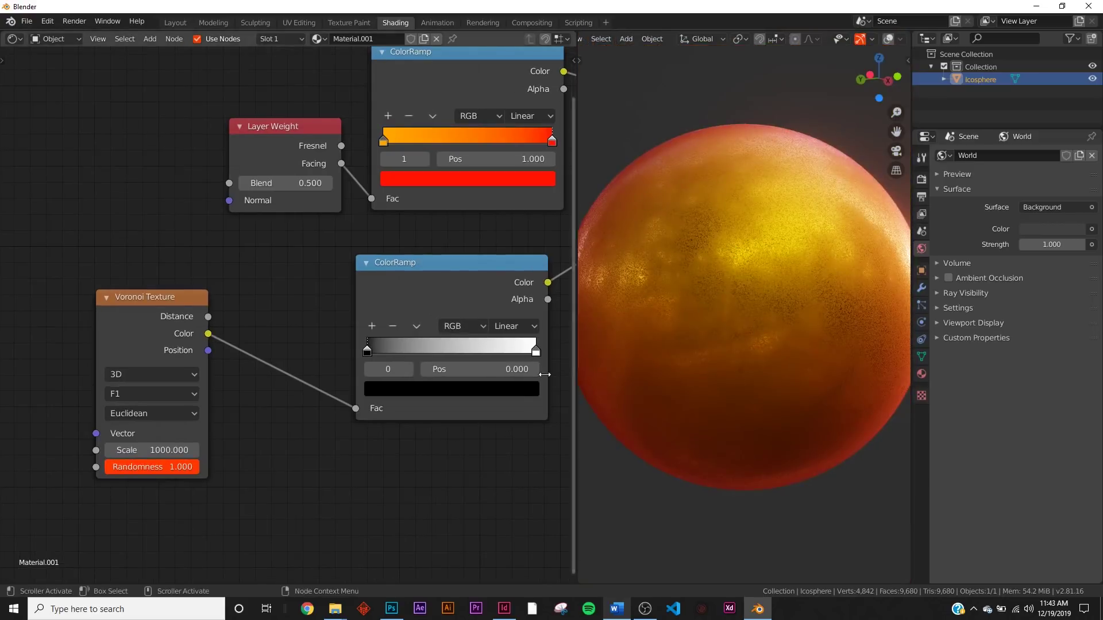
- Try white as the color of the roughness ramp's first stop and check the effect on the sphere
{"action": "middle_click_drag", "start_coordinate": [413, 364], "coordinate": [350, 380]}
{"action": "mouse_move", "coordinate": [309, 368]}
{"action": "left_mouse_down"}
{"action": "mouse_move", "coordinate": [442, 363]}
{"action": "mouse_move", "coordinate": [288, 377]}
{"action": "left_mouse_up"}
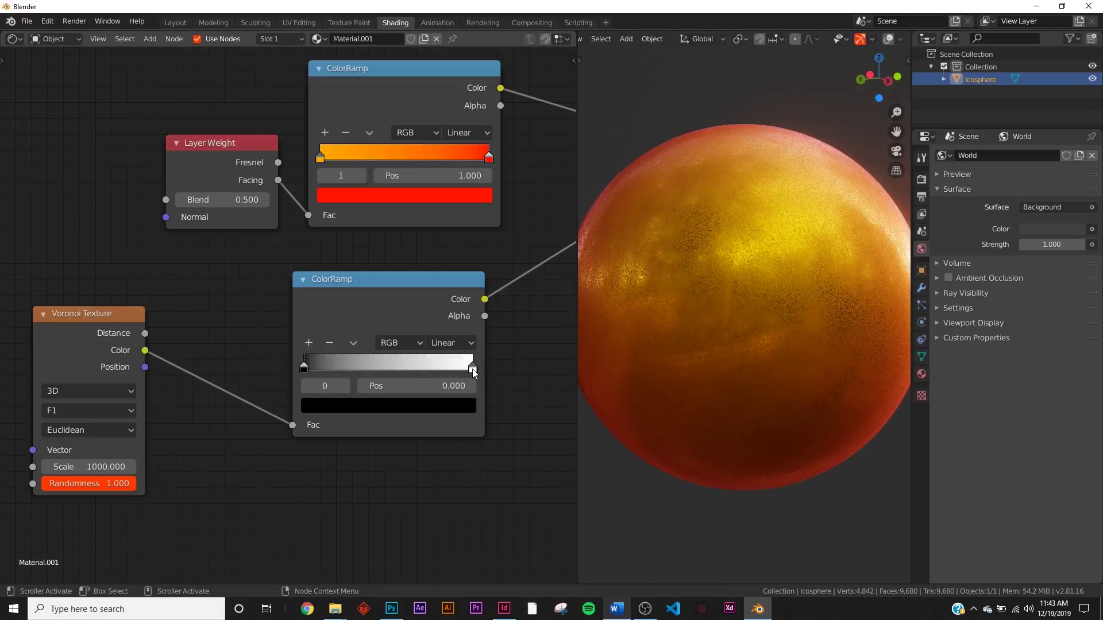
{"action": "mouse_move", "coordinate": [474, 372]}
{"action": "left_mouse_down"}
{"action": "mouse_move", "coordinate": [349, 365]}
{"action": "mouse_move", "coordinate": [472, 366]}
{"action": "left_mouse_up"}
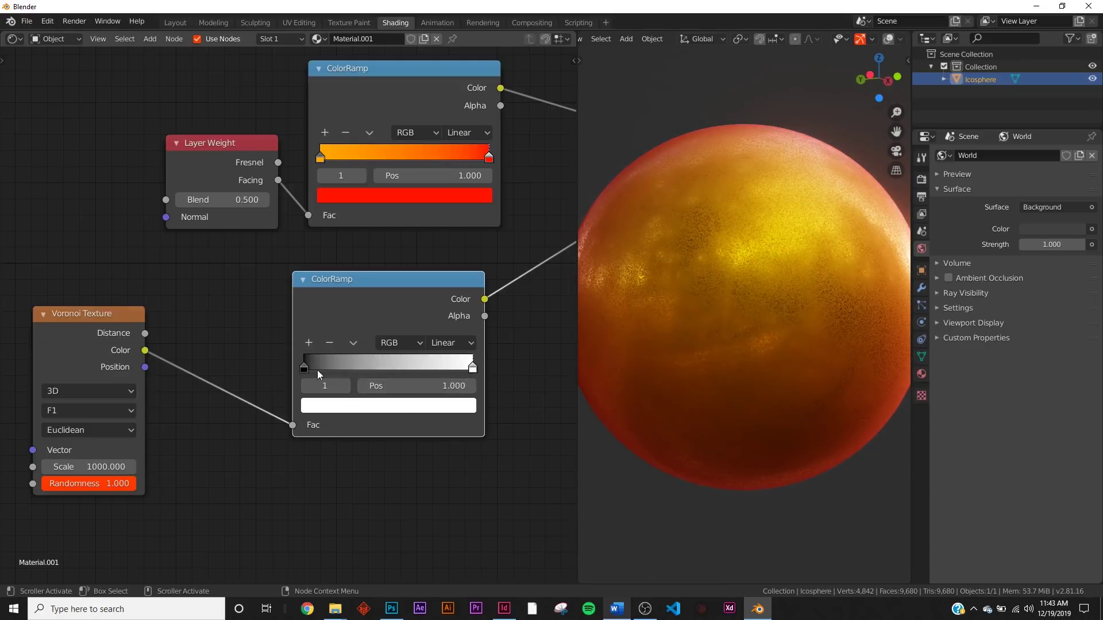
{"action": "left_click", "coordinate": [304, 369]}
{"action": "left_click", "coordinate": [351, 404]}
{"action": "left_click_drag", "start_coordinate": [440, 286], "coordinate": [440, 176]}
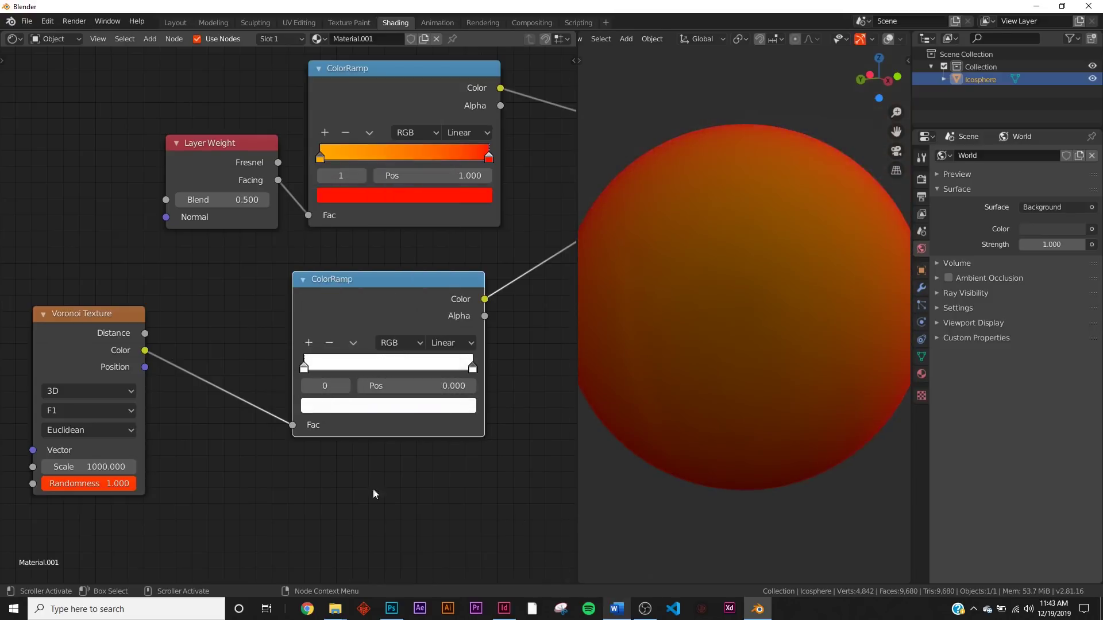
{"action": "middle_click_drag", "start_coordinate": [769, 349], "coordinate": [738, 367]}
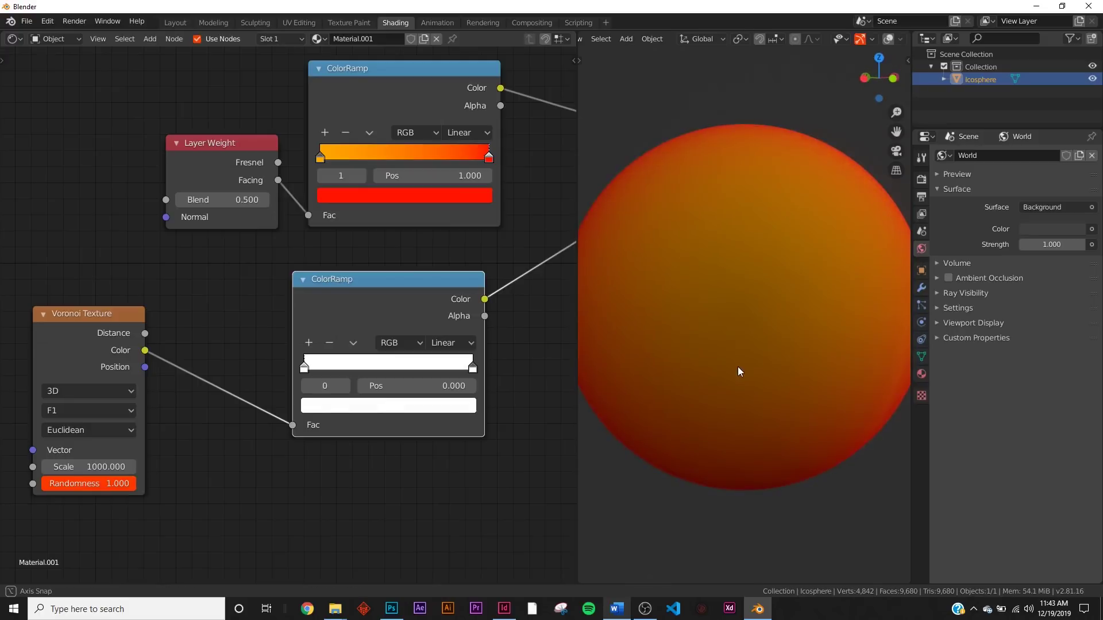
- Set the color of the roughness ramp's first stop to dark gray and check the sphere's shine
{"action": "left_click", "coordinate": [447, 407]}
{"action": "mouse_move", "coordinate": [437, 181]}
{"action": "left_mouse_down"}
{"action": "mouse_move", "coordinate": [439, 271]}
{"action": "mouse_move", "coordinate": [439, 239]}
{"action": "mouse_move", "coordinate": [439, 260]}
{"action": "left_mouse_up"}
{"action": "middle_click_drag", "start_coordinate": [734, 346], "coordinate": [786, 359]}
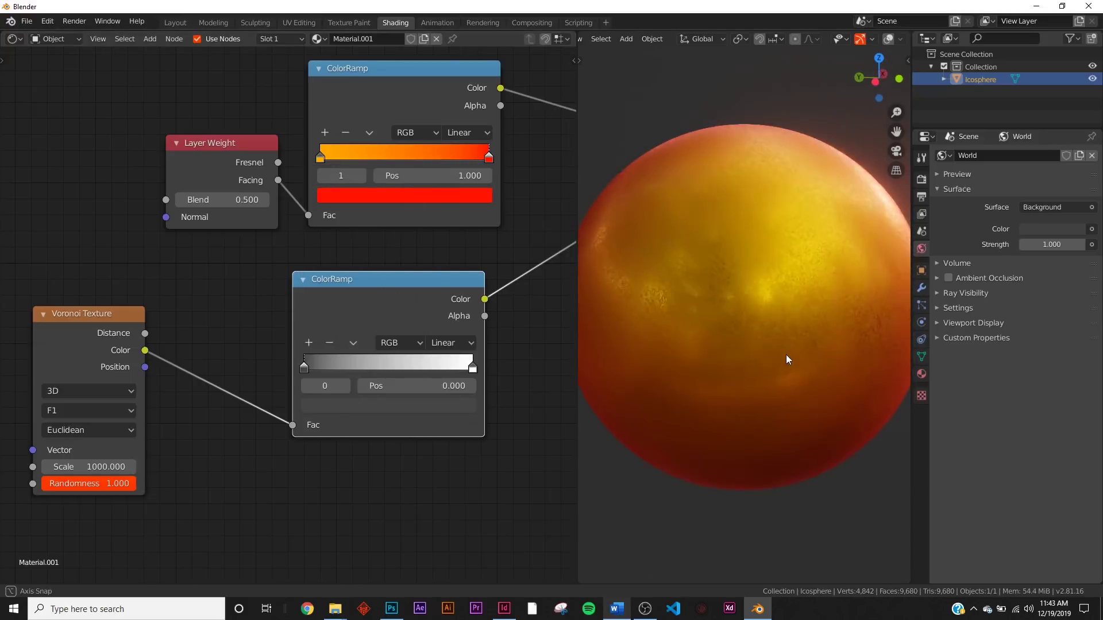
- Set the Principled BSDF's Clearcoat to 1.000 and check the reflections on the sphere
{"action": "scroll", "coordinate": [508, 355], "scroll_direction": "down", "scroll_amount": 2}
{"action": "middle_click_drag", "start_coordinate": [508, 355], "coordinate": [346, 353]}
{"action": "scroll", "coordinate": [412, 353], "scroll_direction": "up", "scroll_amount": 3}
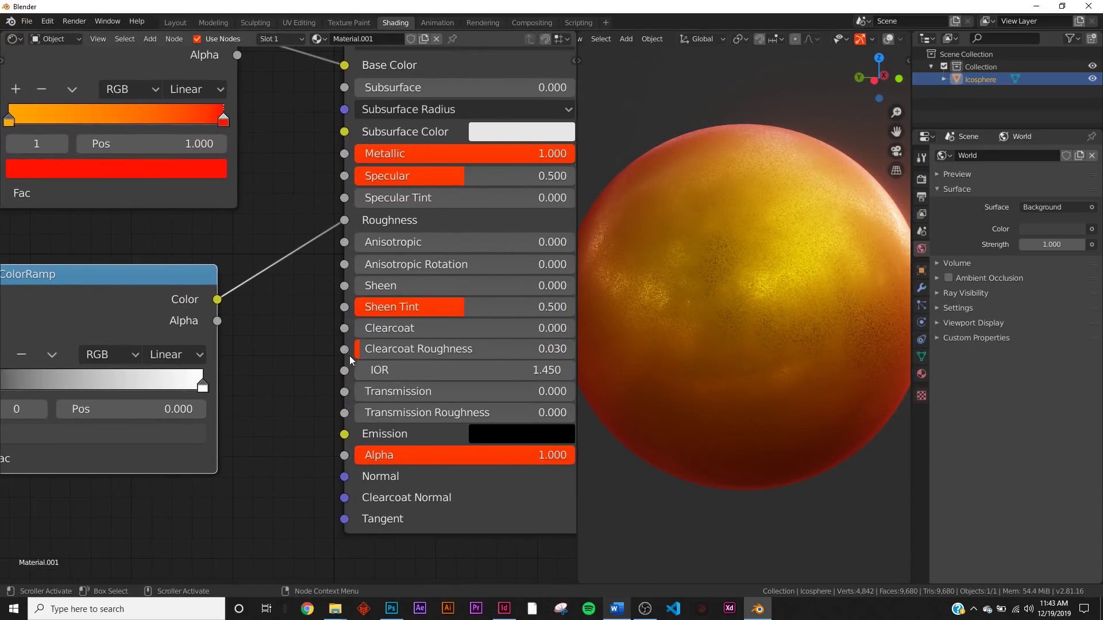
{"action": "scroll", "coordinate": [350, 360], "scroll_direction": "down", "scroll_amount": 2}
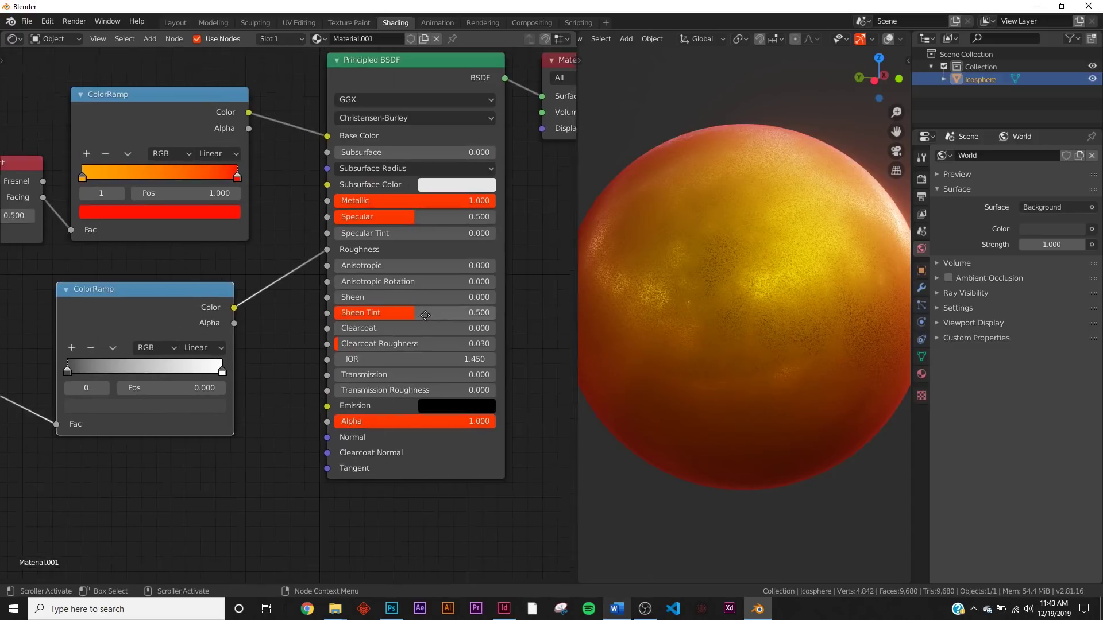
{"action": "middle_click_drag", "start_coordinate": [365, 288], "coordinate": [340, 303]}
{"action": "mouse_move", "coordinate": [361, 90]}
{"action": "left_mouse_down"}
{"action": "mouse_move", "coordinate": [349, 99]}
{"action": "mouse_move", "coordinate": [352, 85]}
{"action": "left_mouse_up"}
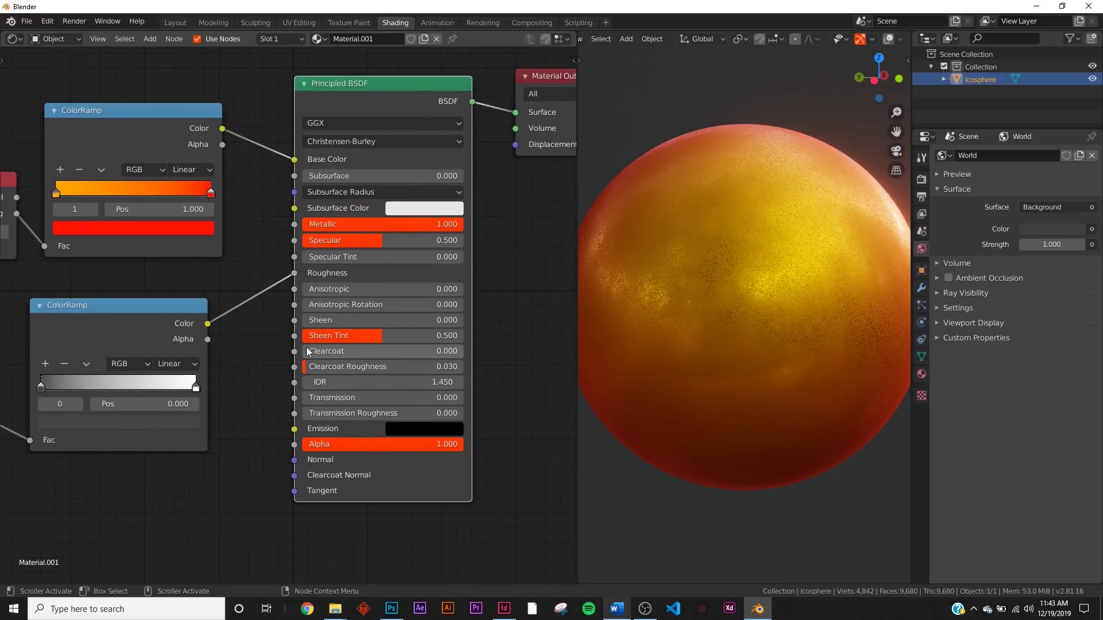
{"action": "left_click_drag", "start_coordinate": [310, 351], "coordinate": [460, 350]}
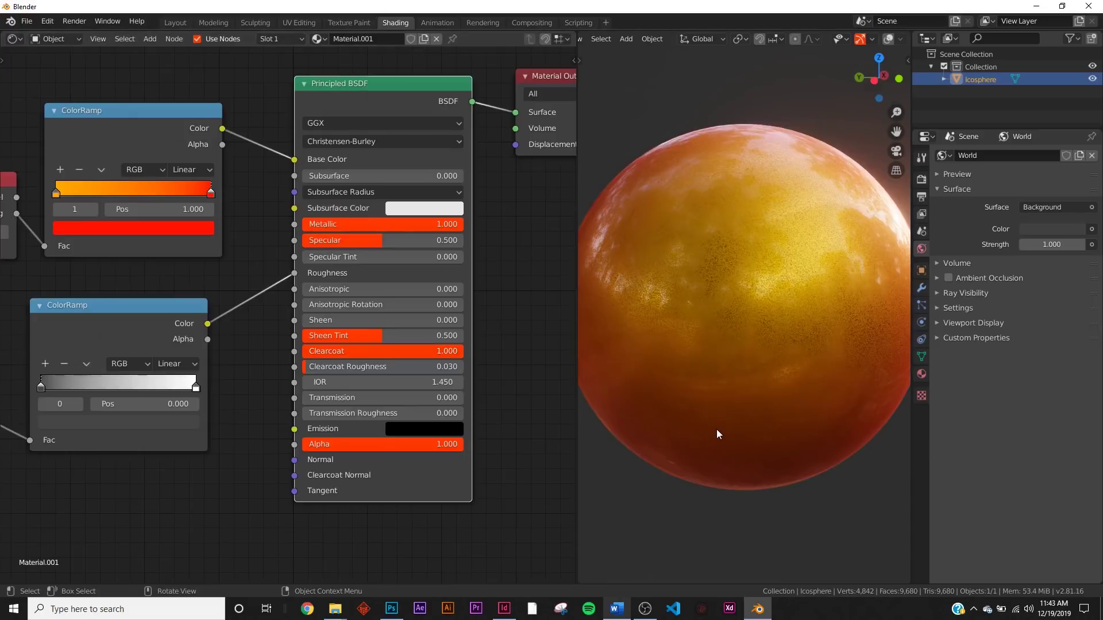
{"action": "middle_click_drag", "start_coordinate": [715, 429], "coordinate": [756, 405]}
{"action": "scroll", "coordinate": [726, 343], "scroll_direction": "down", "scroll_amount": 2}
- Set the Layer Weight node's Blend to 0.690
{"action": "middle_click_drag", "start_coordinate": [240, 244], "coordinate": [439, 298]}
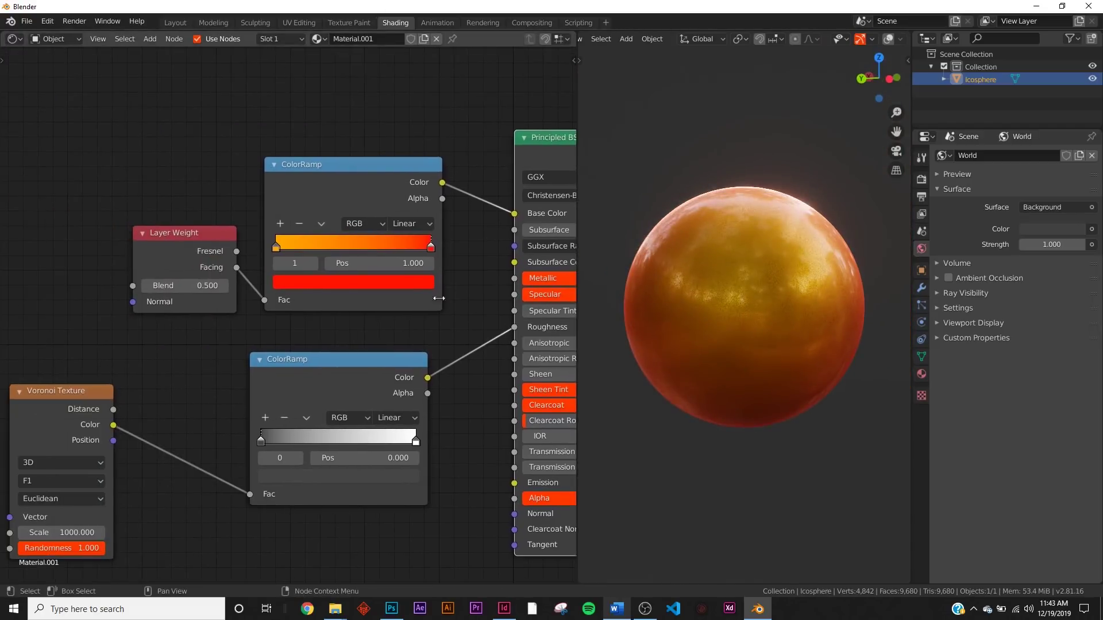
{"action": "mouse_move", "coordinate": [190, 280]}
{"action": "left_mouse_down"}
{"action": "mouse_move", "coordinate": [339, 280]}
{"action": "mouse_move", "coordinate": [190, 280]}
{"action": "left_mouse_up"}
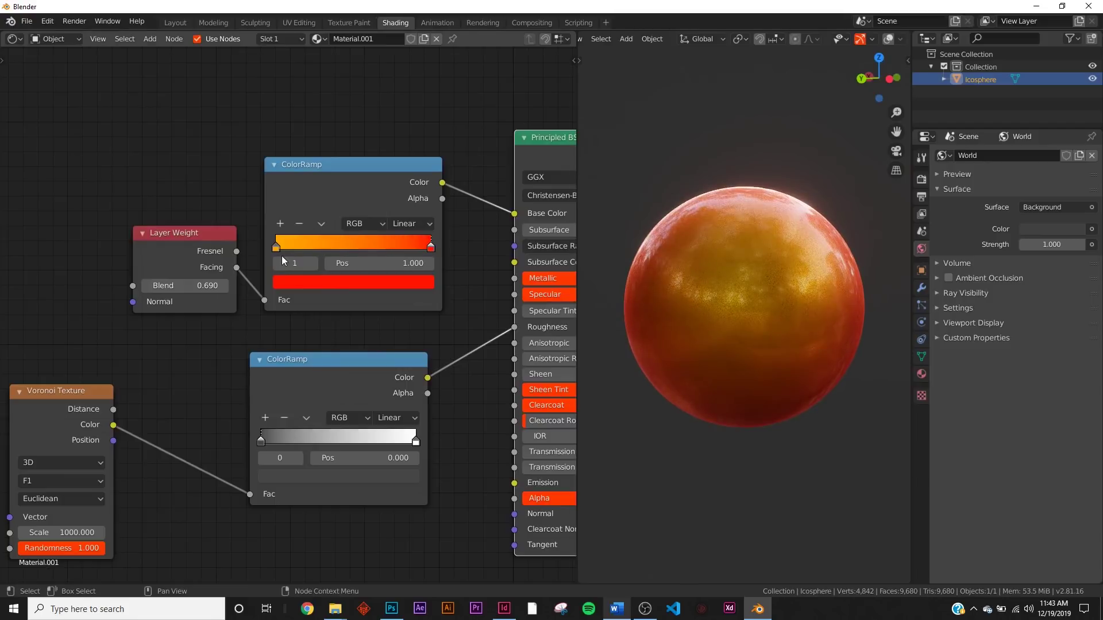
- Try moving the orange stop of the base color ramp toward the red one, and undo it
{"action": "left_click_drag", "start_coordinate": [278, 249], "coordinate": [372, 252]}
{"action": "key", "text": "ctrl+z"}
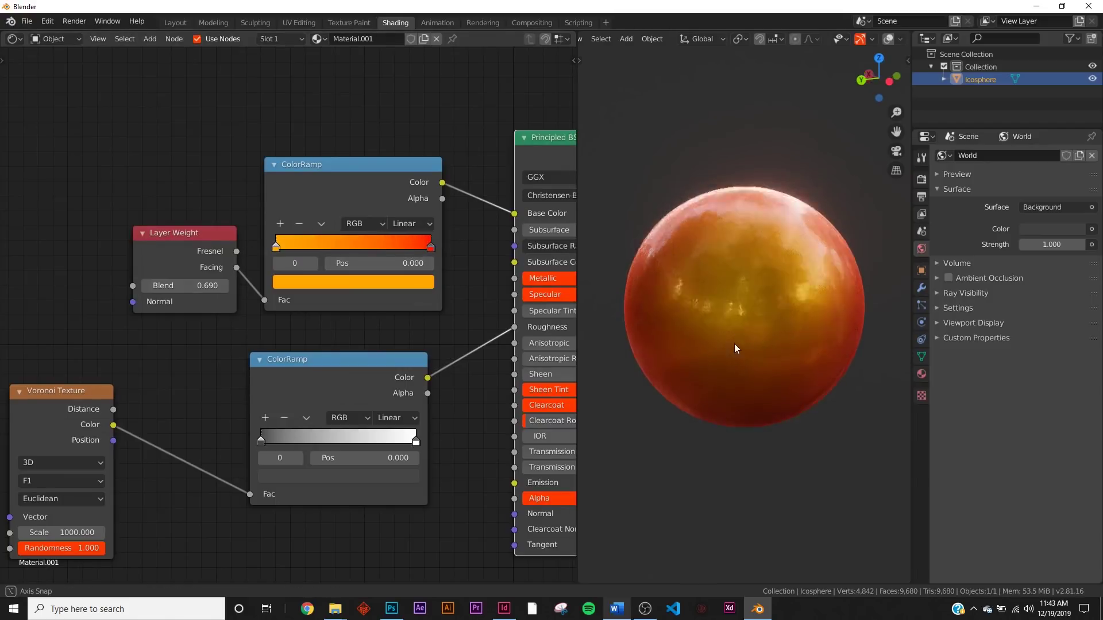
{"action": "middle_click_drag", "start_coordinate": [734, 343], "coordinate": [836, 322]}
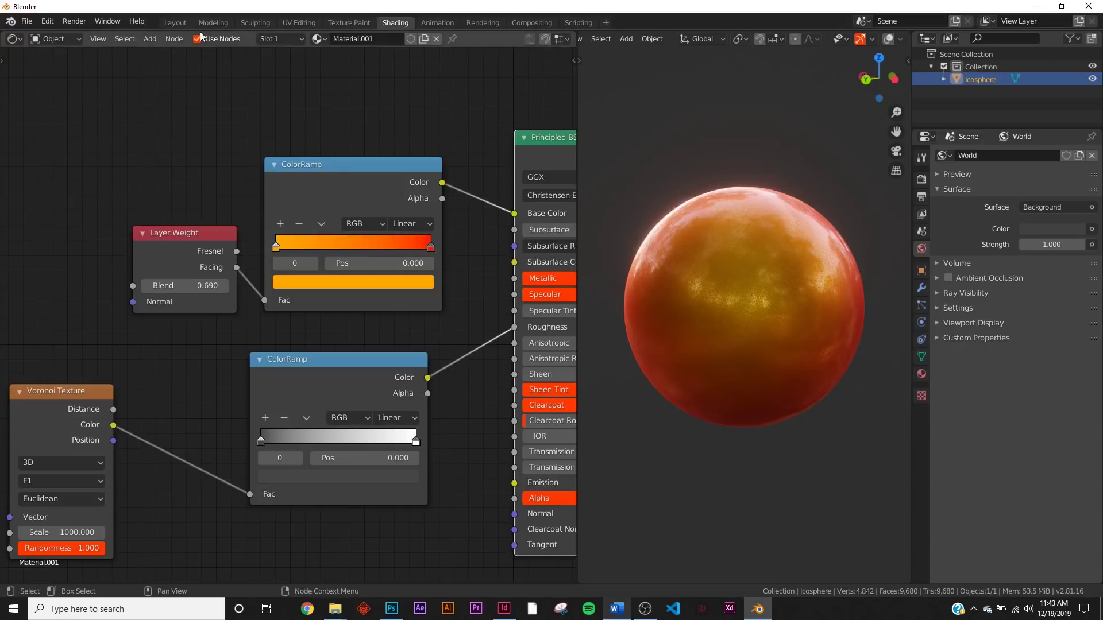
- Show the sphere in material preview in the Layout workspace, hide gizmos and overlays, and inspect the flakes from several angles
{"action": "left_click", "coordinate": [175, 22]}
{"action": "key", "text": "z"}
{"action": "left_click", "coordinate": [526, 313]}
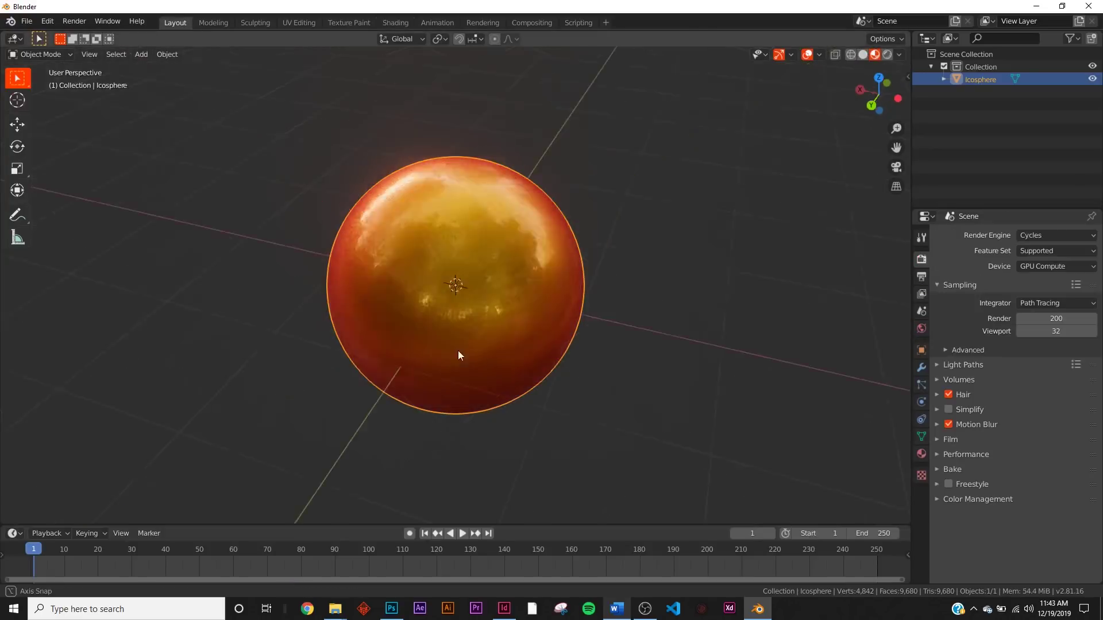
{"action": "middle_click_drag", "start_coordinate": [457, 350], "coordinate": [599, 293]}
{"action": "left_click", "coordinate": [811, 55]}
{"action": "scroll", "coordinate": [619, 243], "scroll_direction": "up", "scroll_amount": 4}
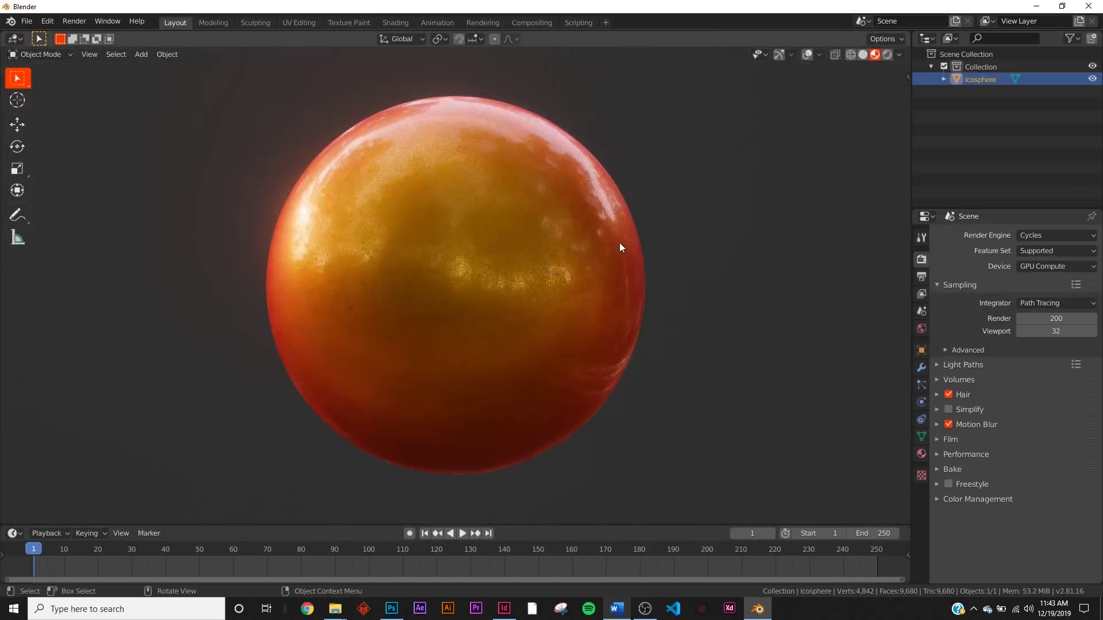
{"action": "scroll", "coordinate": [619, 283], "scroll_direction": "down", "scroll_amount": 6}
{"action": "middle_click_drag", "start_coordinate": [529, 322], "coordinate": [670, 285]}
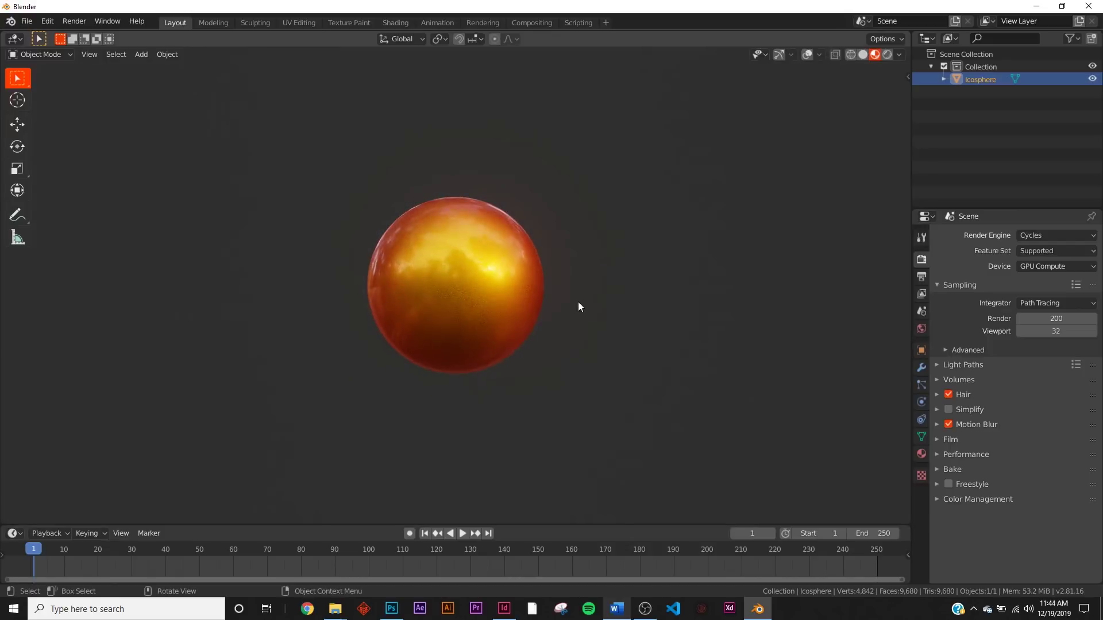
{"action": "scroll", "coordinate": [580, 322], "scroll_direction": "up", "scroll_amount": 4}
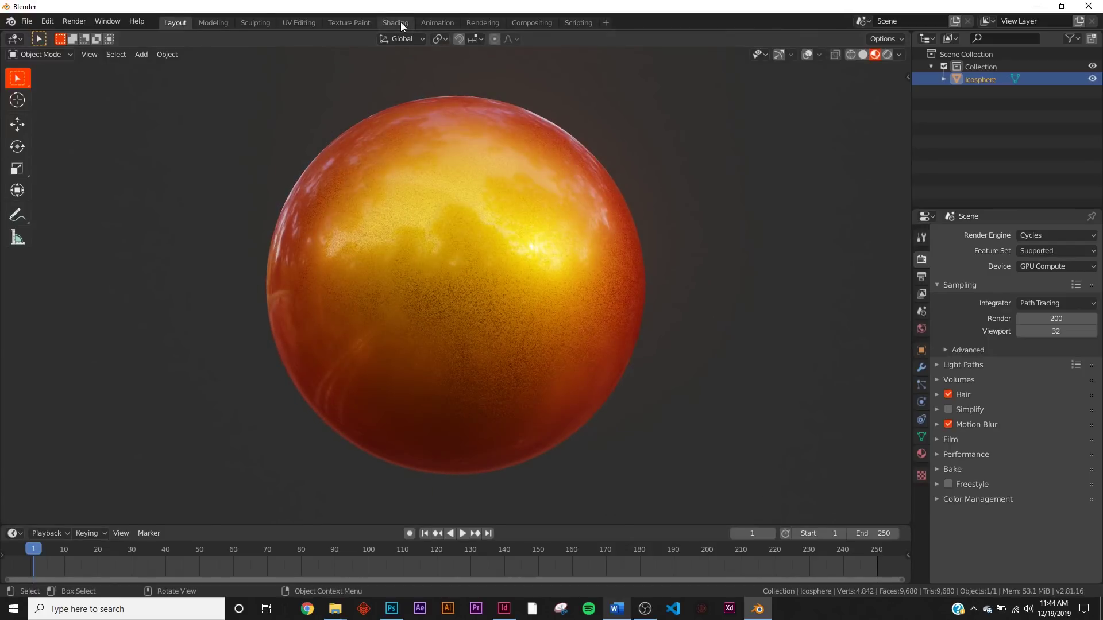
- In the Shading workspace, insert a Hue Saturation Value node between the base color ramp and the Principled BSDF's Base Color
{"action": "left_click", "coordinate": [399, 22]}
{"action": "key", "text": "shift+a"}
{"action": "type", "text": "s"}
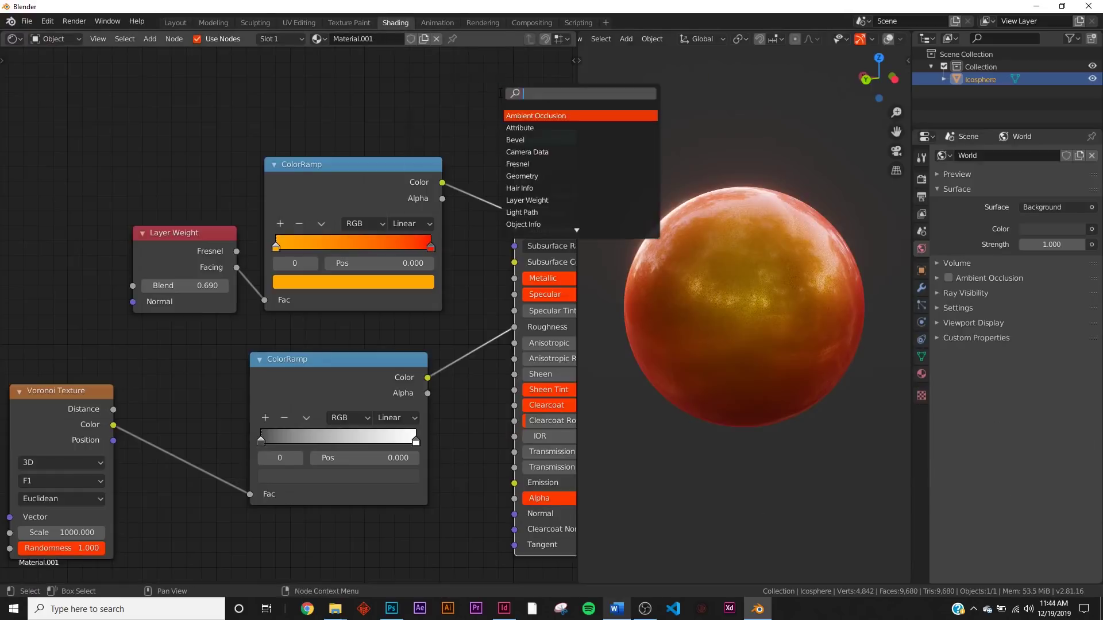
{"action": "type", "text": "c"}
{"action": "key", "text": "BackSpace"}
{"action": "type", "text": "hu"}
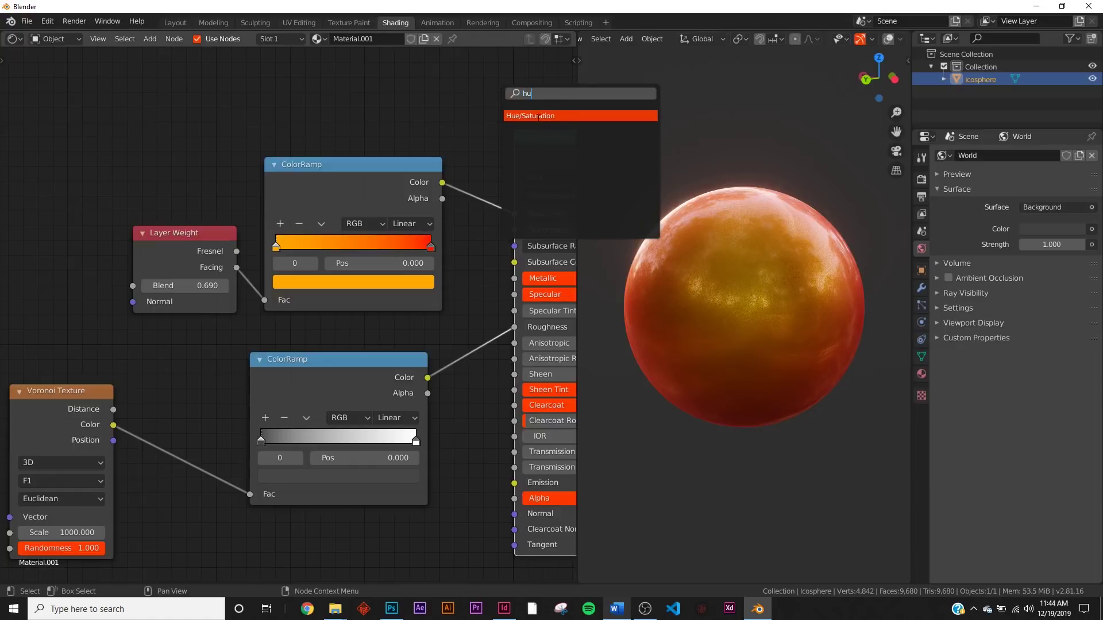
{"action": "key", "text": "Return"}
{"action": "left_click", "coordinate": [472, 144]}
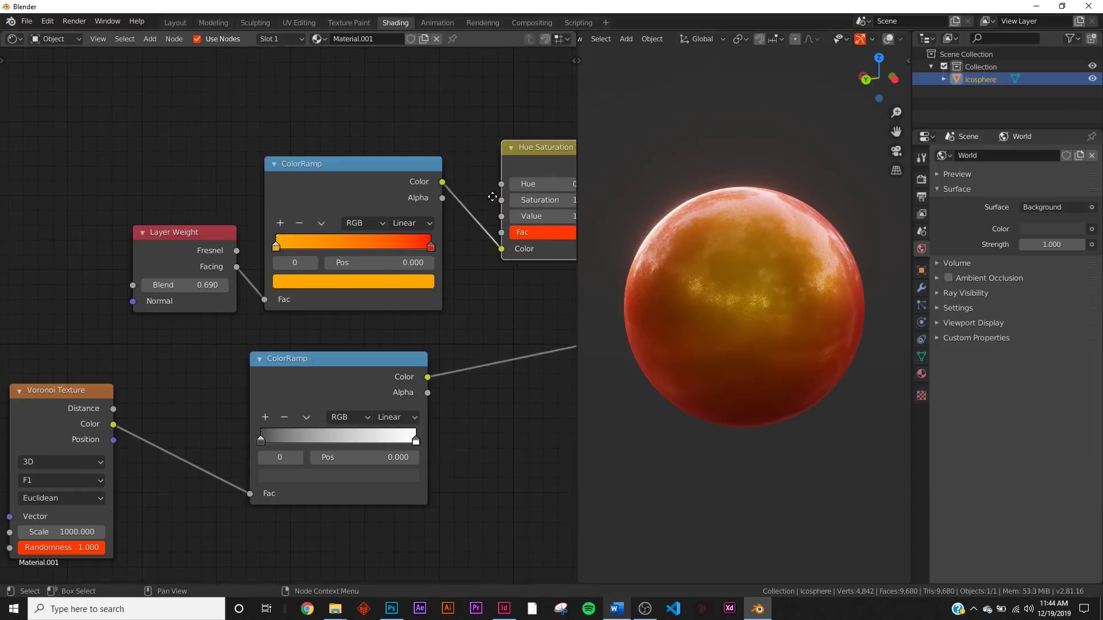
- Try a teal version of the material by setting the Hue Saturation Value node's Hue to 0.920
{"action": "middle_click_drag", "start_coordinate": [528, 202], "coordinate": [263, 256]}
{"action": "scroll", "coordinate": [324, 201], "scroll_direction": "up", "scroll_amount": 3}
{"action": "left_click_drag", "start_coordinate": [303, 214], "coordinate": [348, 214]}
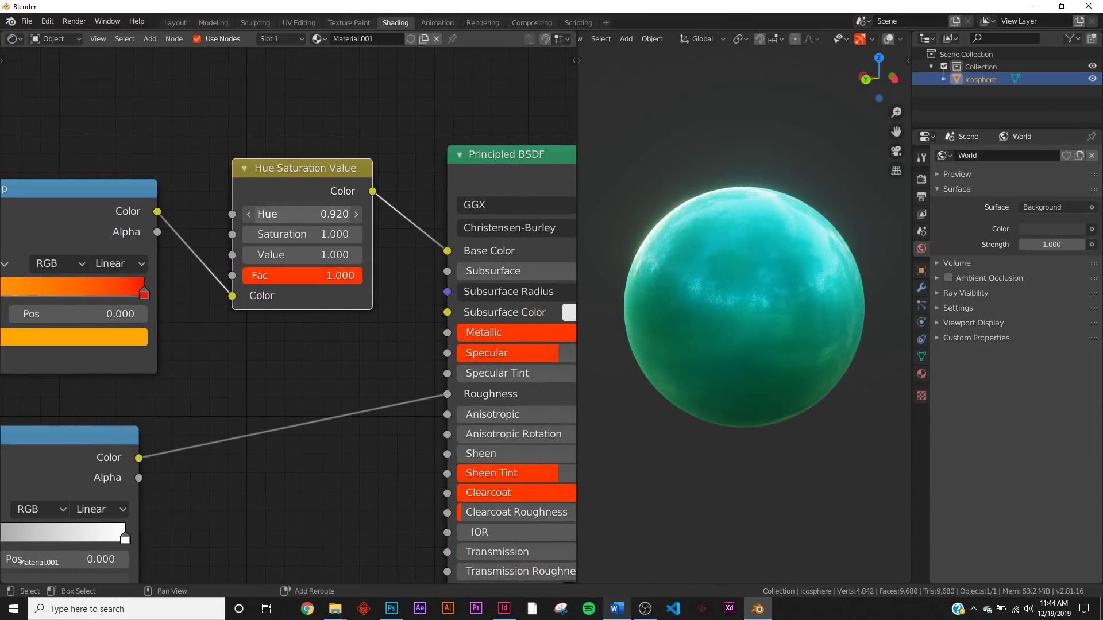
- Try shifting the base color ramp's orange stop inward, and return it to position 0.000
{"action": "middle_click_drag", "start_coordinate": [130, 298], "coordinate": [290, 277]}
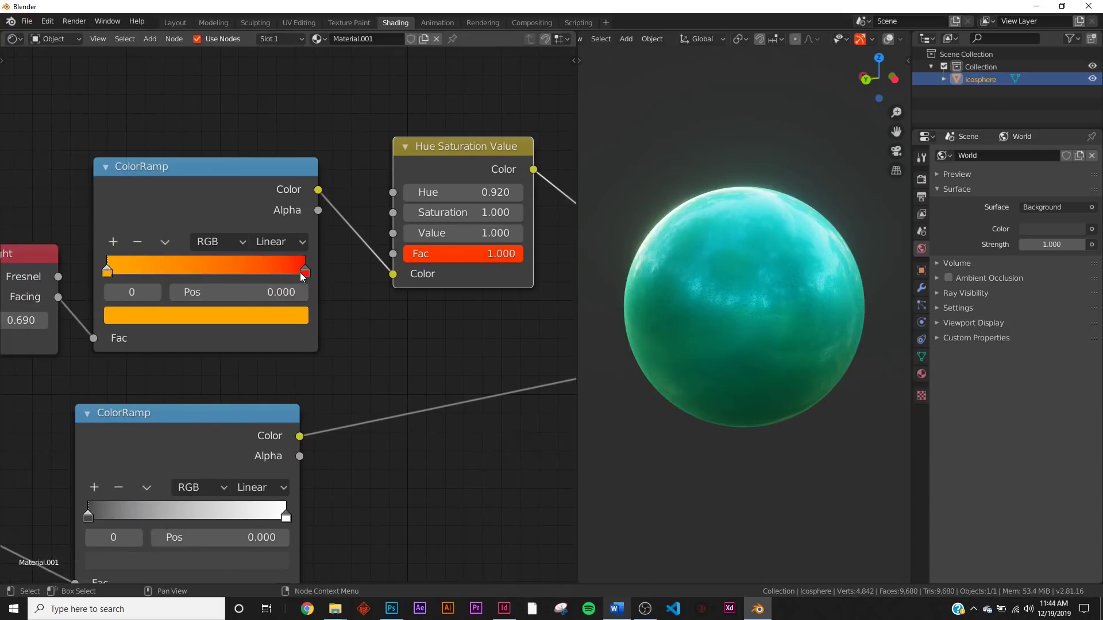
{"action": "left_click", "coordinate": [300, 273]}
{"action": "left_click_drag", "start_coordinate": [104, 271], "coordinate": [170, 275]}
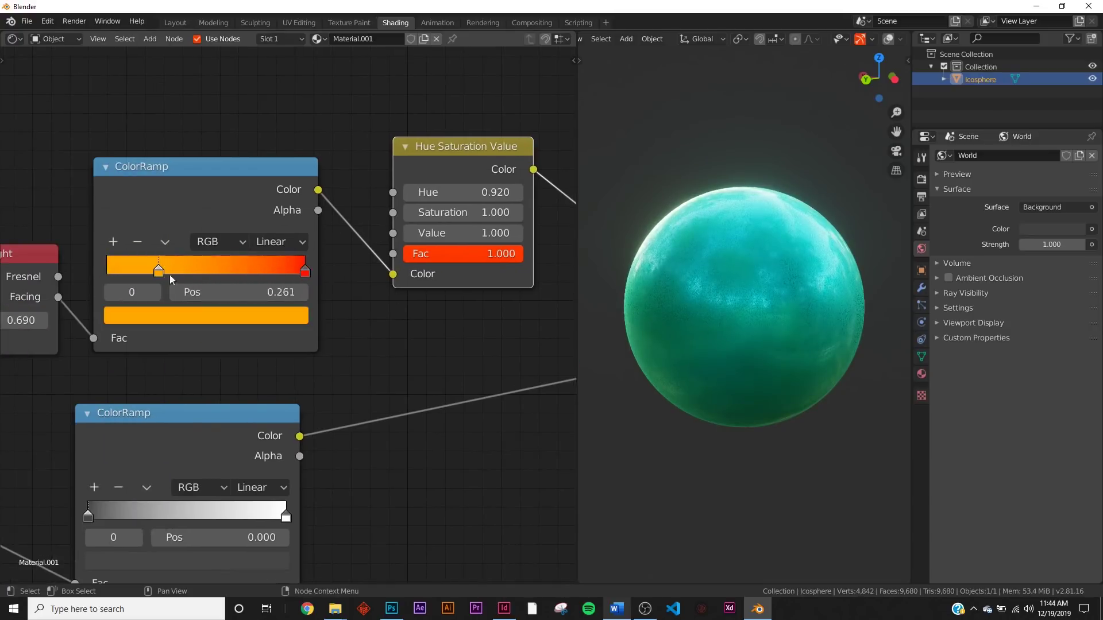
{"action": "left_click_drag", "start_coordinate": [240, 288], "coordinate": [166, 288]}
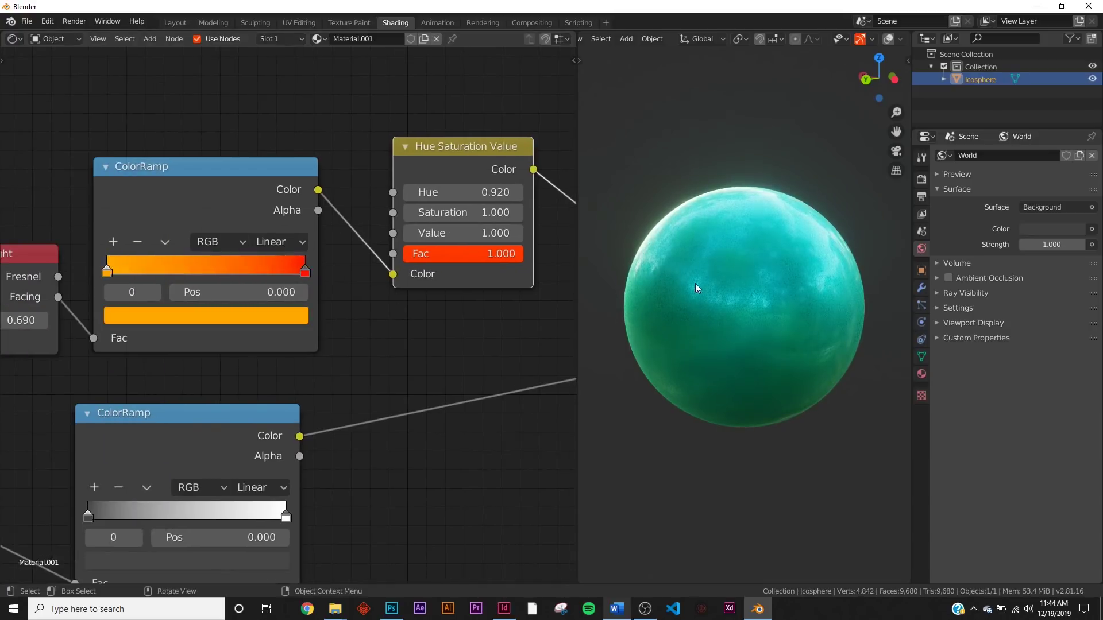
- Lower the Hue Saturation Value node's Hue to turn the sphere bright green, and view it in the Layout workspace
{"action": "middle_click_drag", "start_coordinate": [695, 284], "coordinate": [809, 263]}
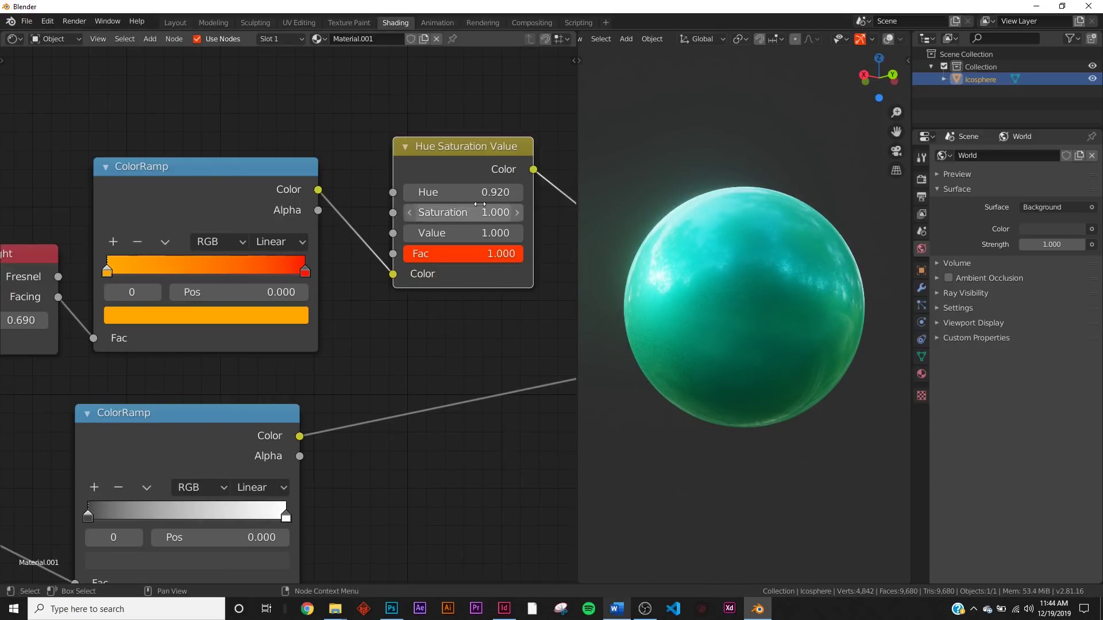
{"action": "left_click_drag", "start_coordinate": [462, 191], "coordinate": [428, 192]}
{"action": "left_click", "coordinate": [187, 26]}
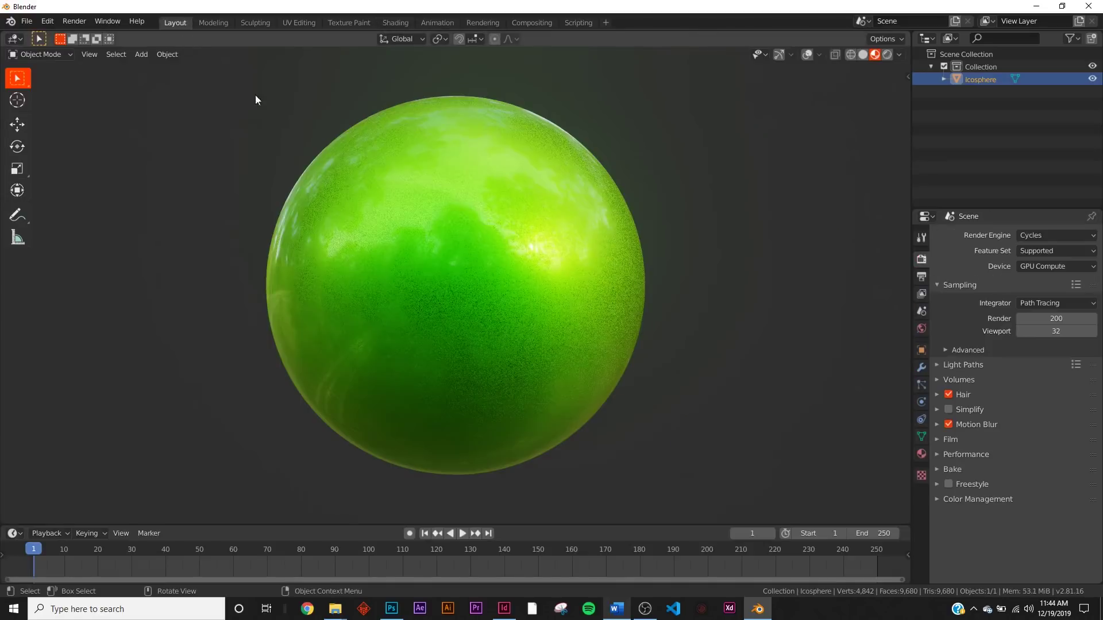